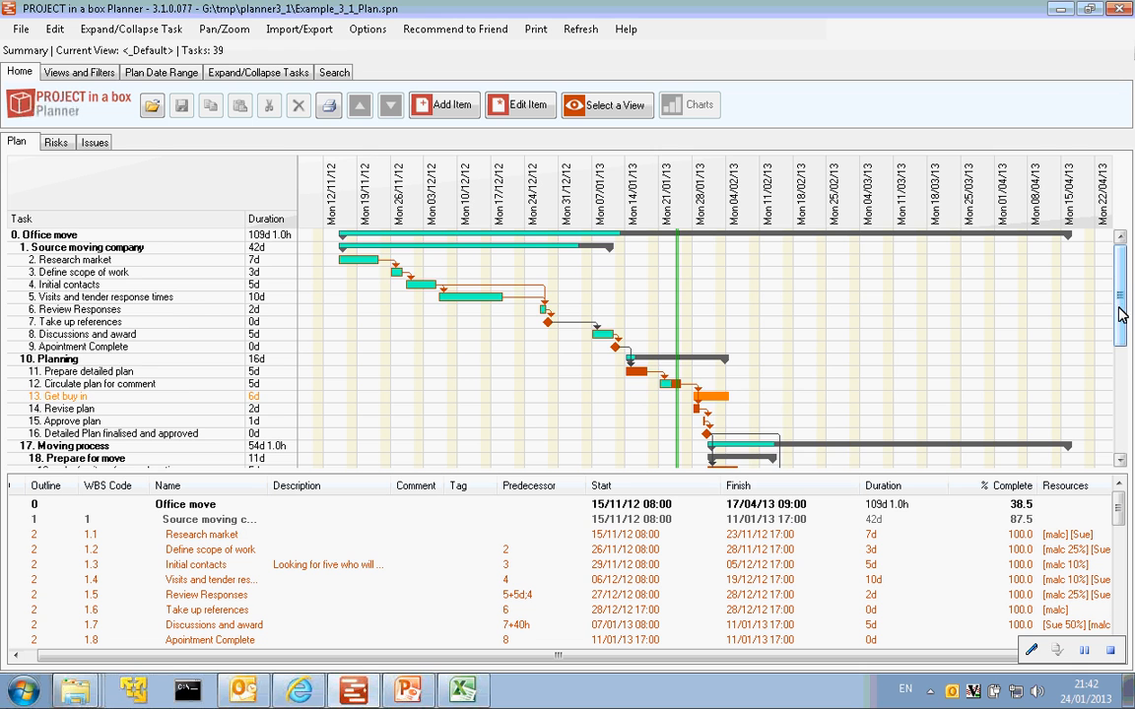
# - Review the Office move plan's Gantt chart from the first task down to the last and back
pyautogui.moveTo(1121, 301); pyautogui.dragTo(1117, 389)
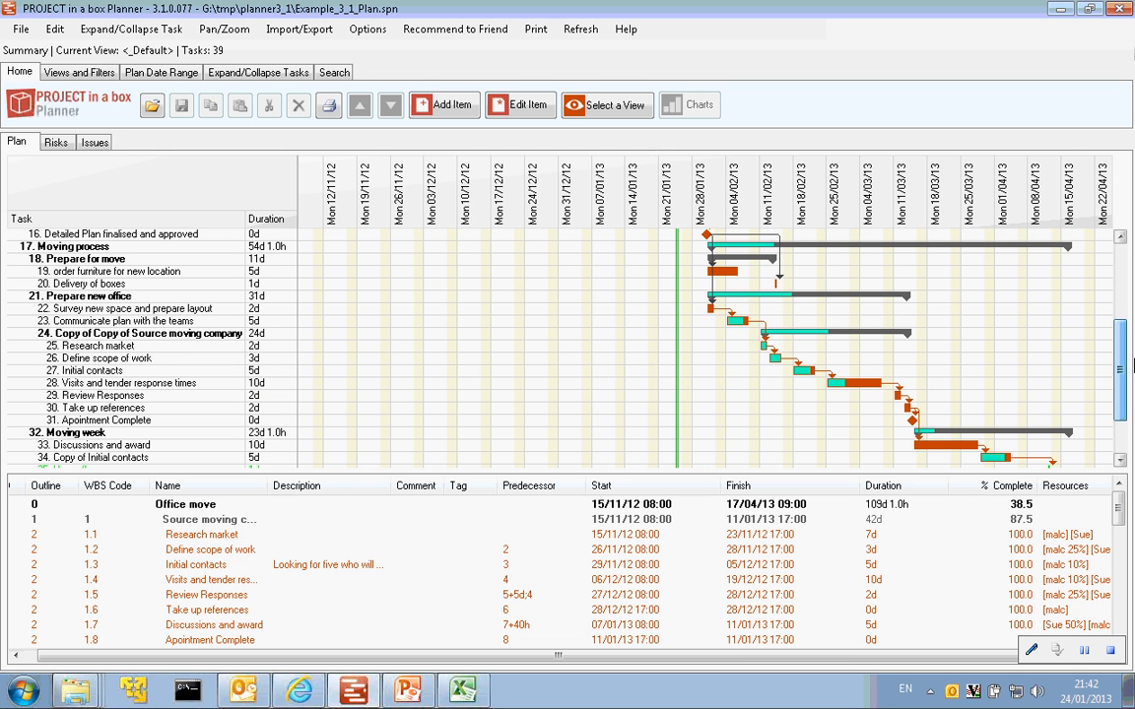
pyautogui.scroll(5, 1007, 232)
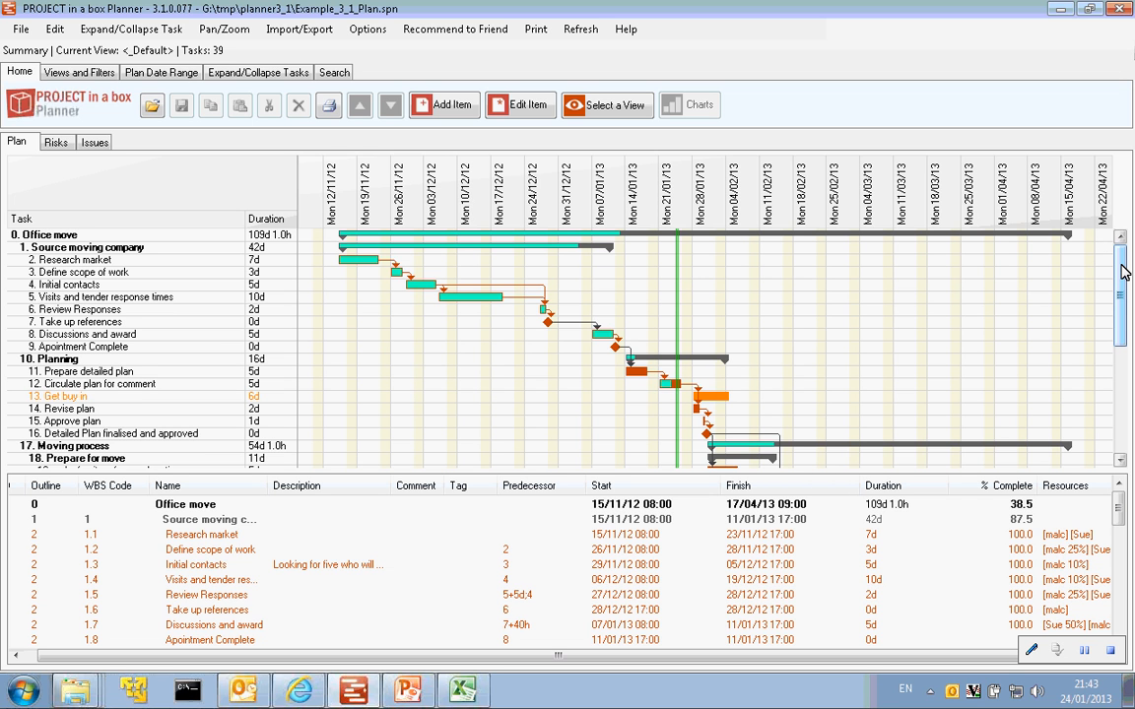
pyautogui.scroll(-1, 1123, 273)
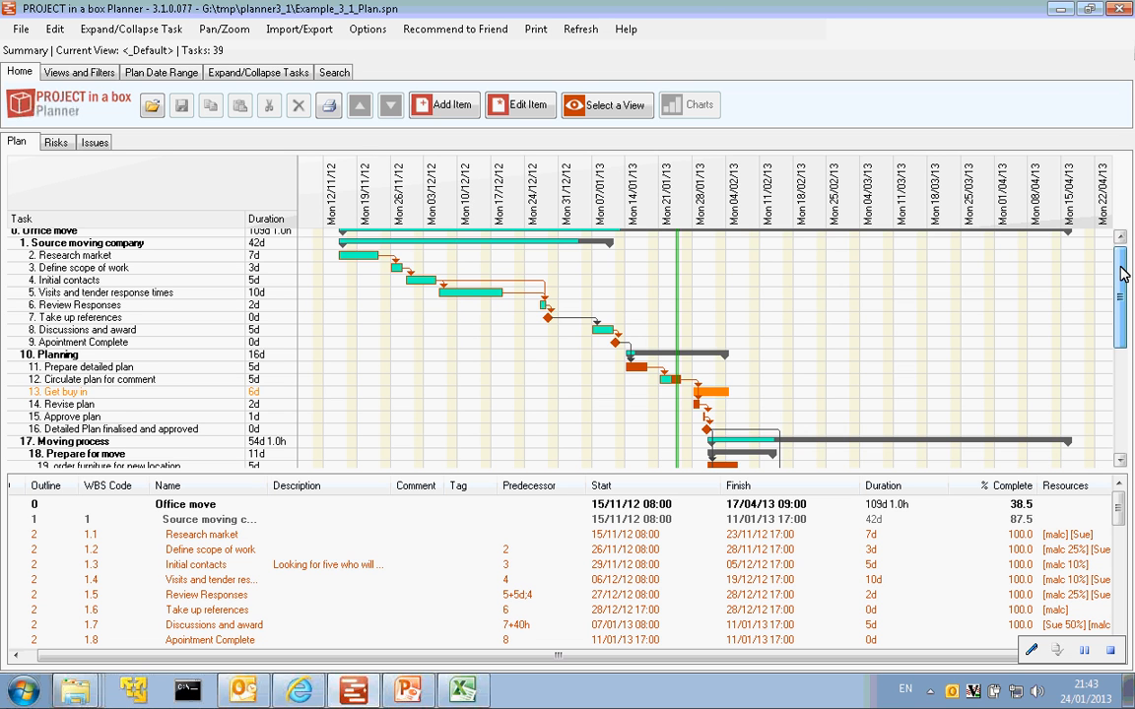
pyautogui.scroll(1, 1124, 273)
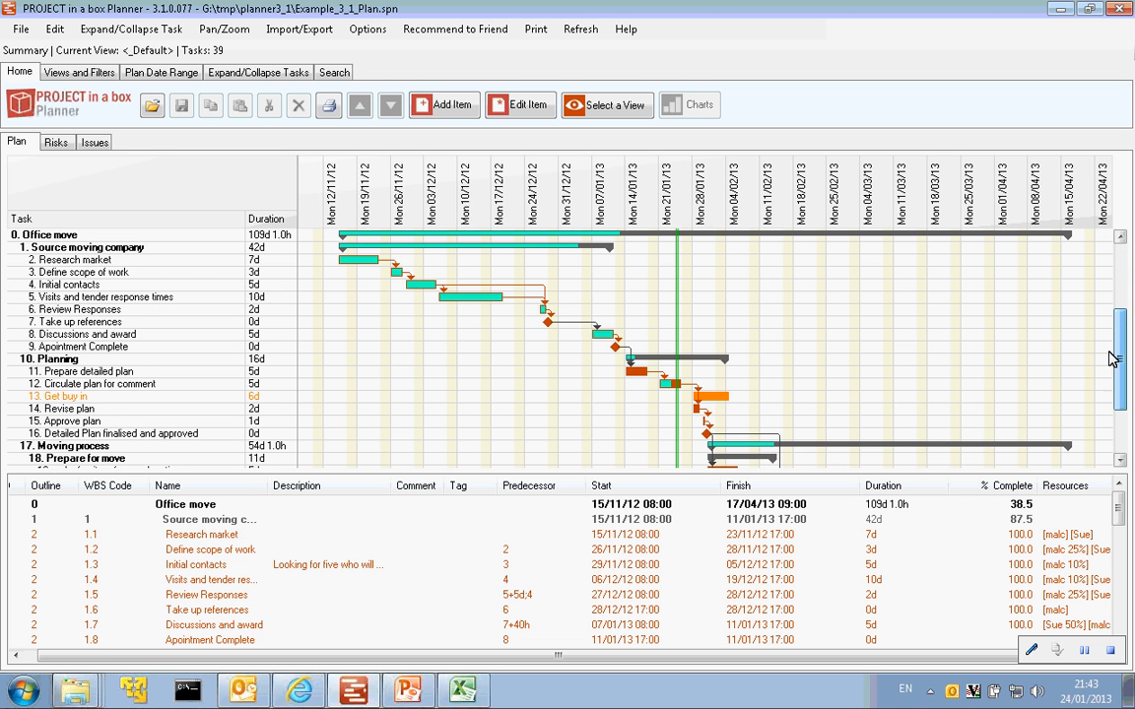
pyautogui.click(1120, 364)
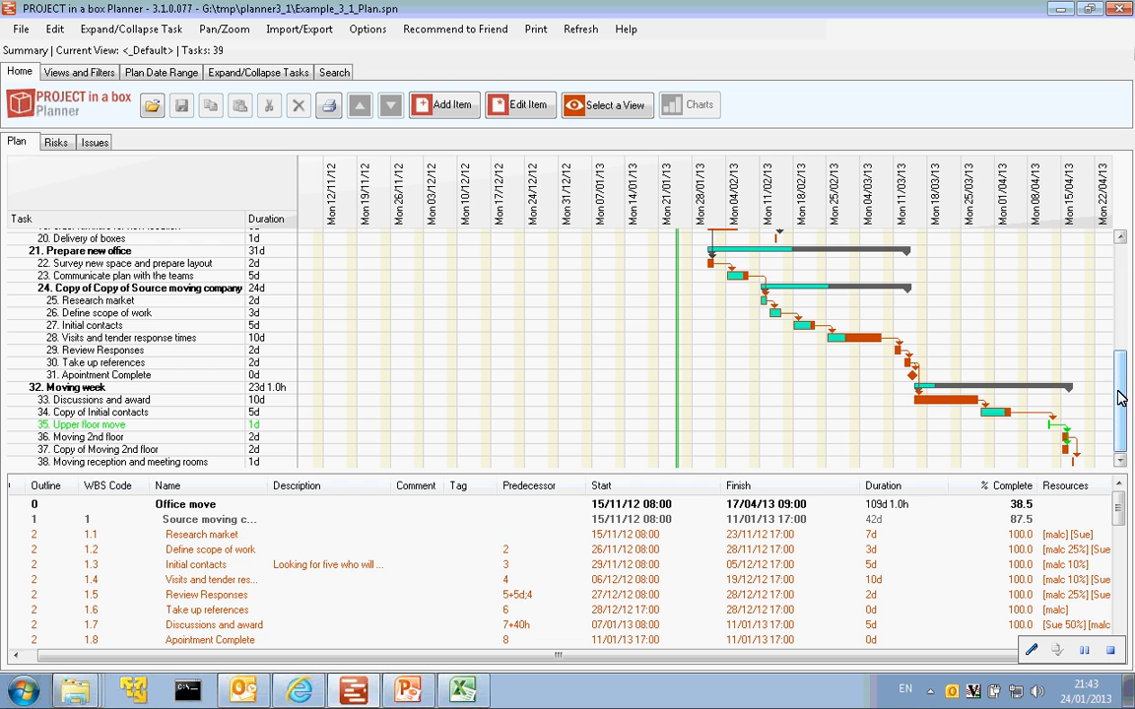
pyautogui.moveTo(1124, 403); pyautogui.dragTo(1120, 276)
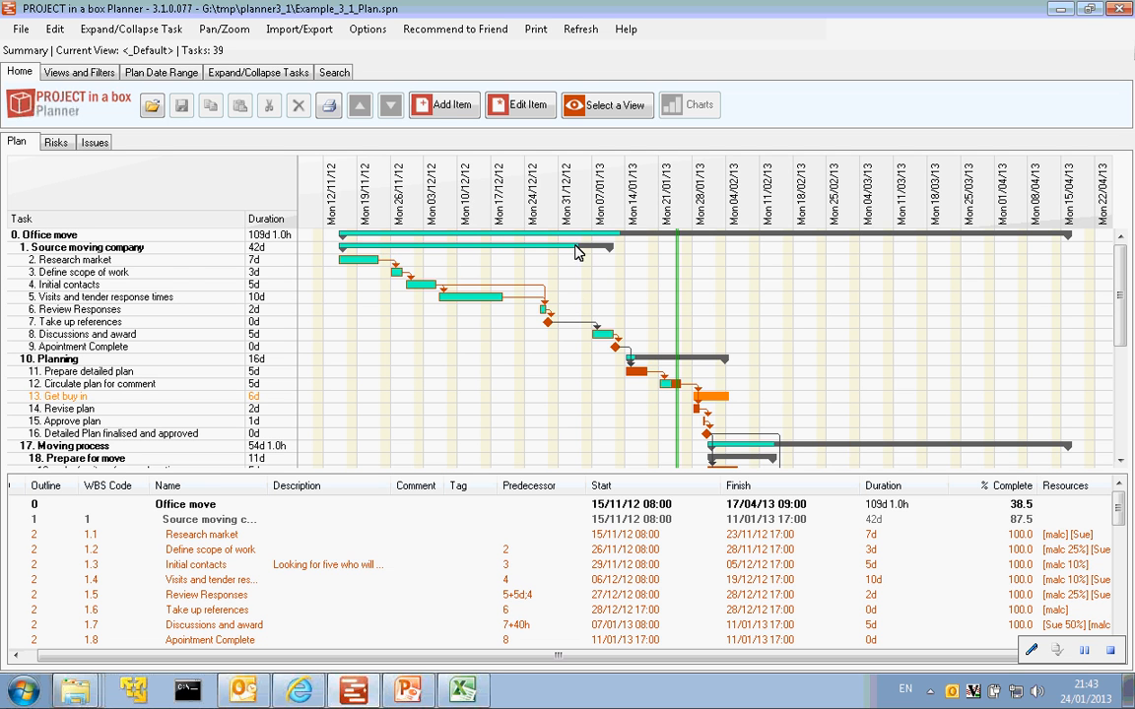
# - Collapse the Source moving company summary task to hide its subtasks
pyautogui.click(111, 255)
pyautogui.rightClick(106, 250)
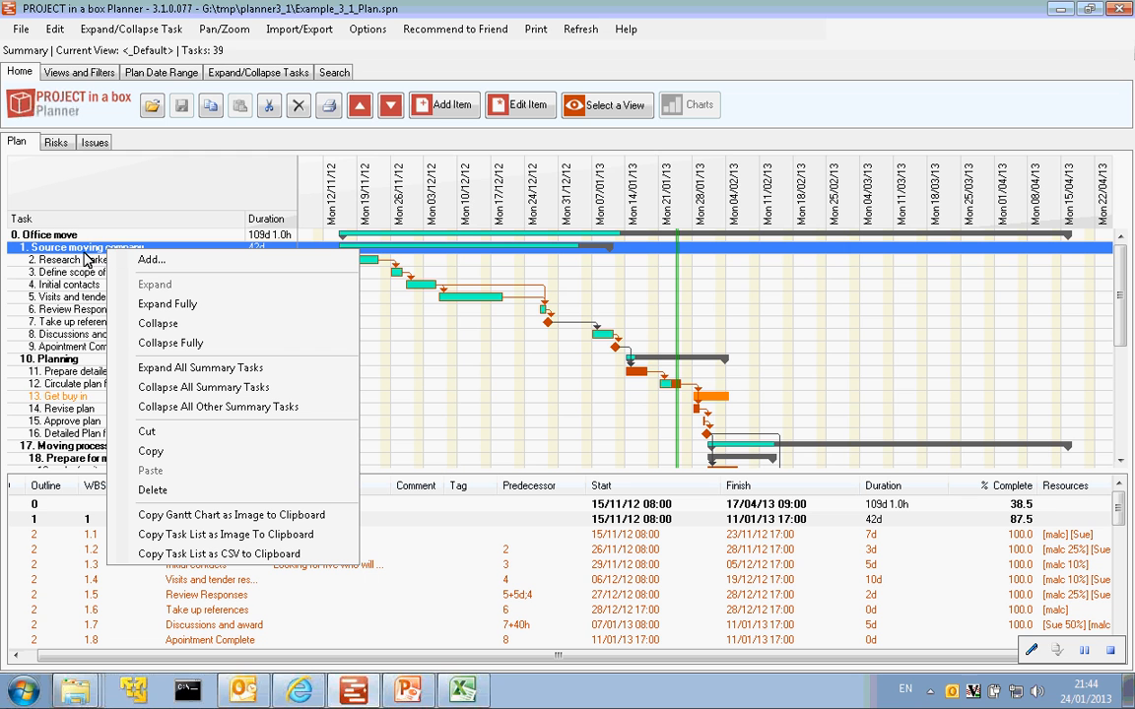
pyautogui.click(159, 325)
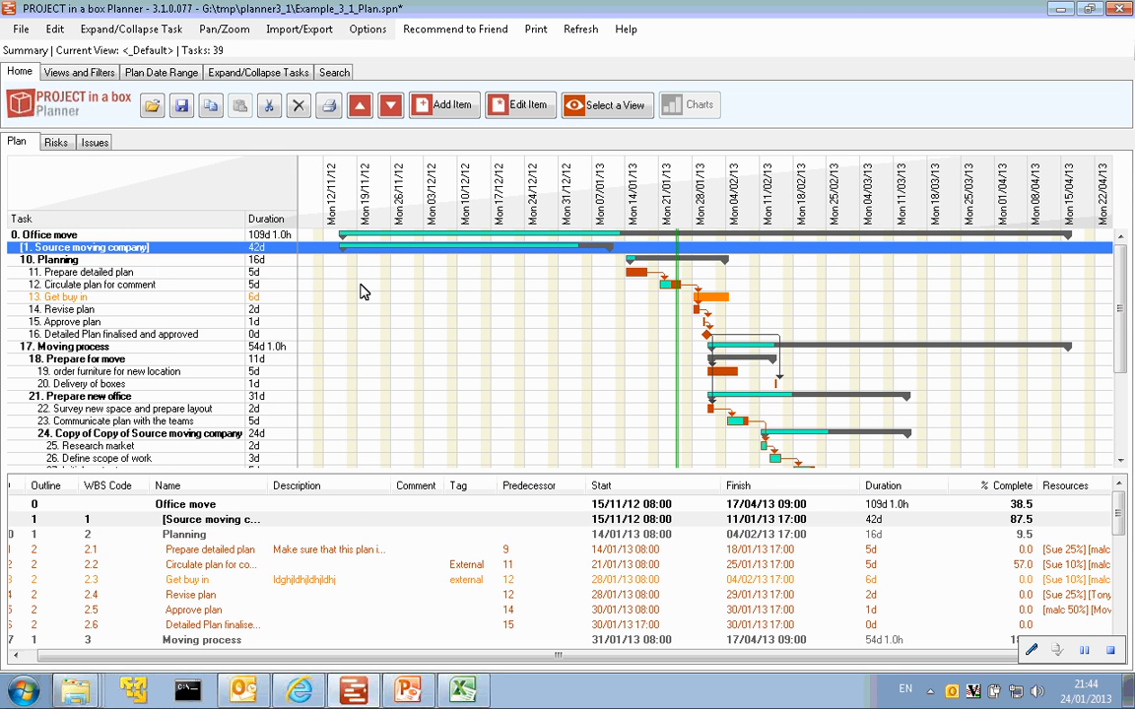
# - Collapse all summary tasks other than those containing "order furniture for new location", and expand all summary tasks again
pyautogui.click(37, 284)
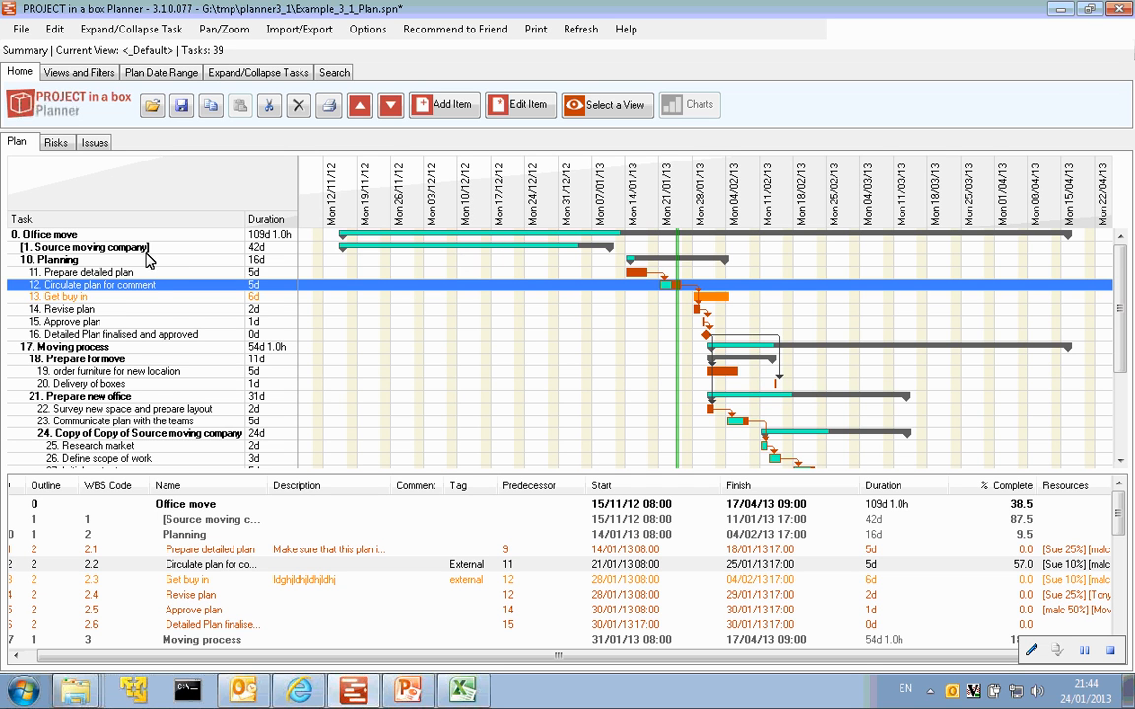
pyautogui.click(81, 262)
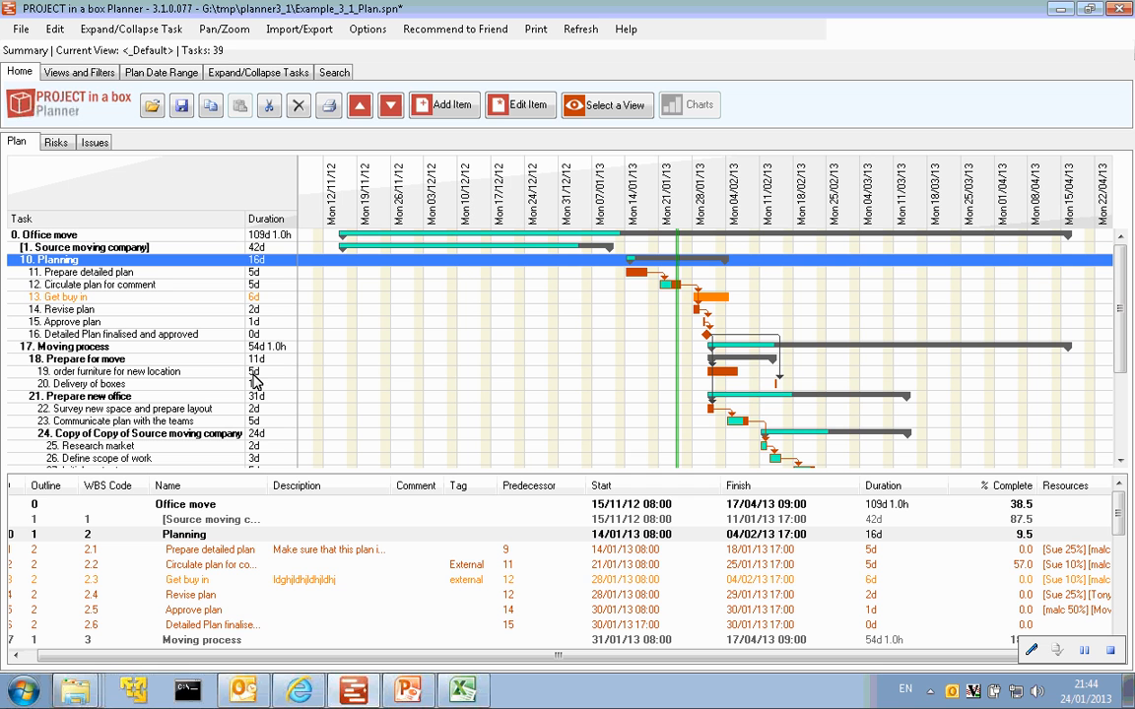
pyautogui.click(228, 73)
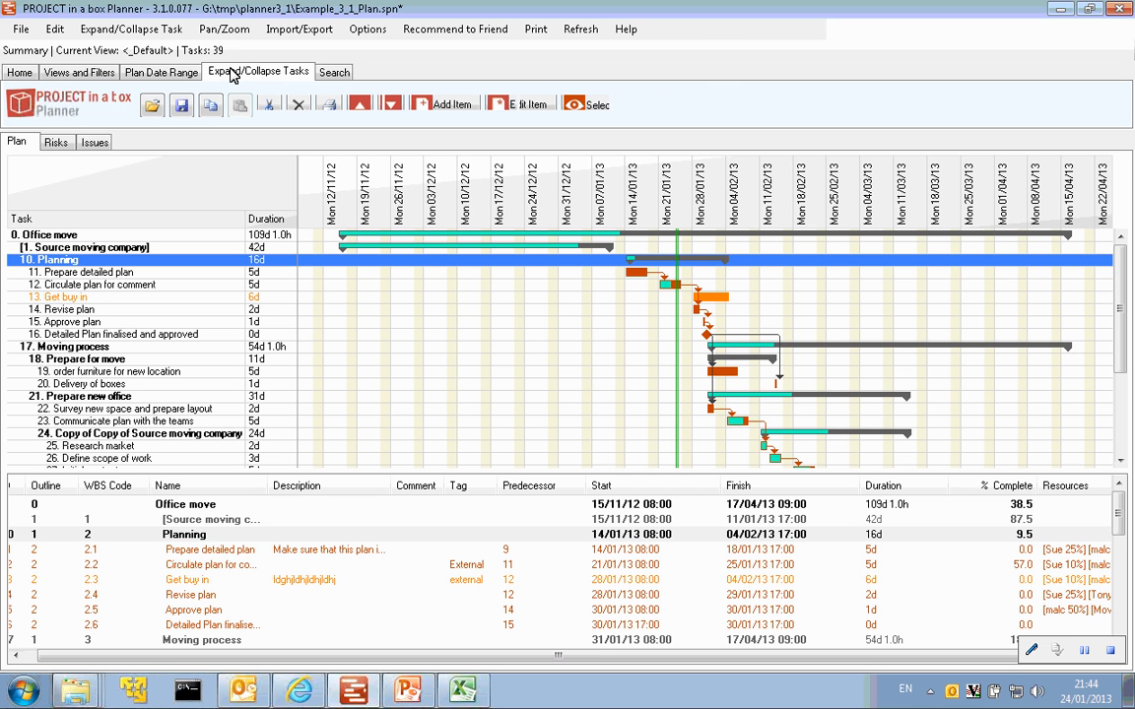
pyautogui.click(207, 71)
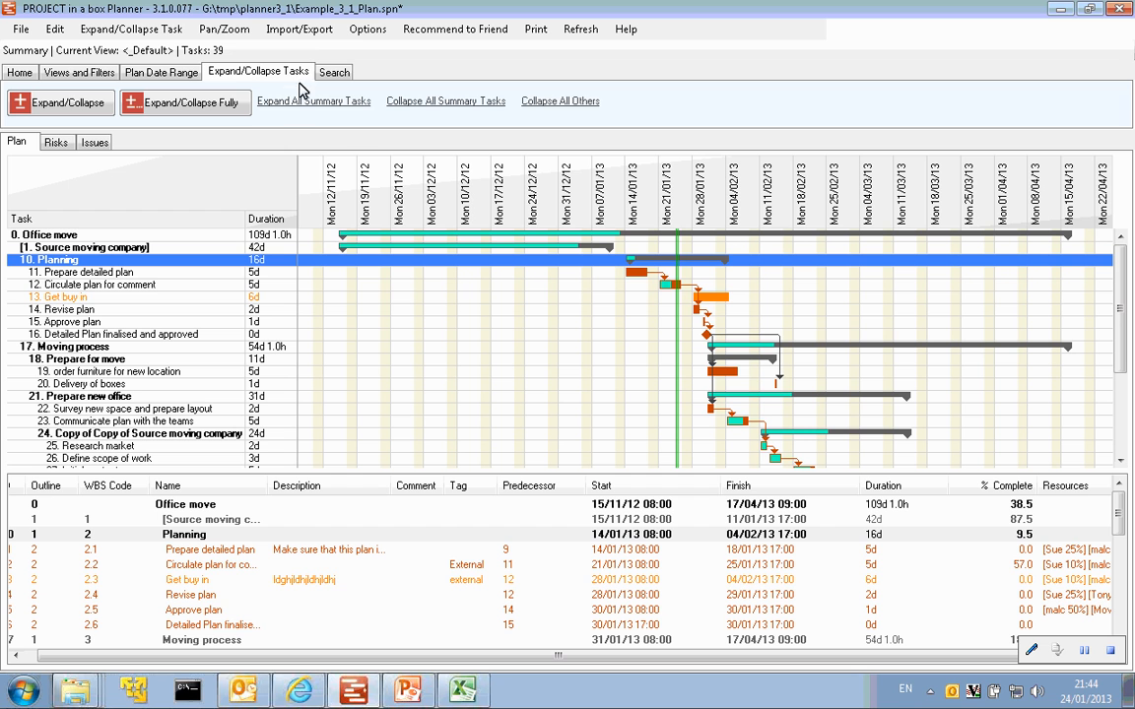
pyautogui.click(139, 374)
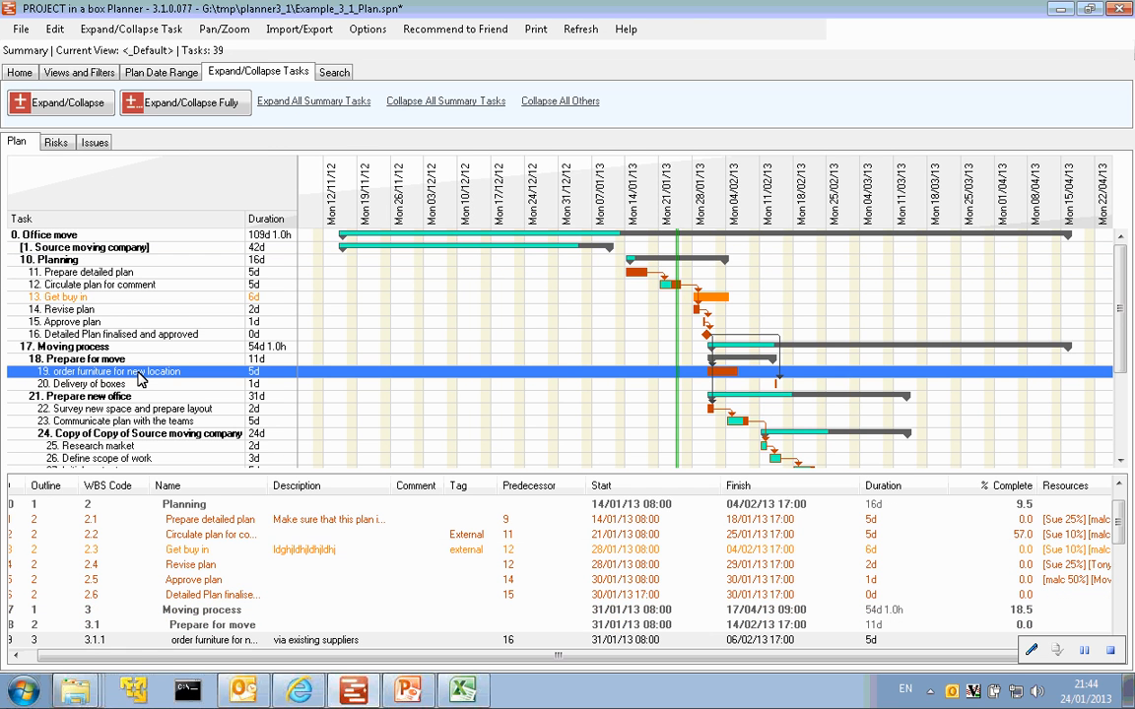
pyautogui.click(551, 102)
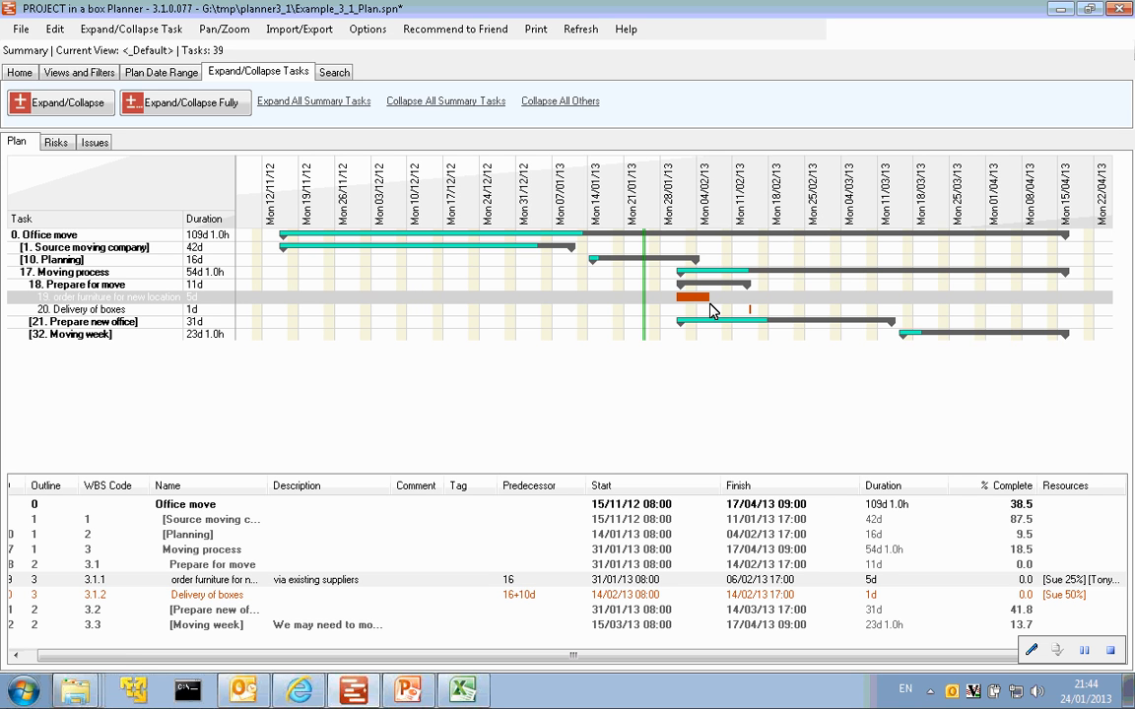
pyautogui.click(309, 102)
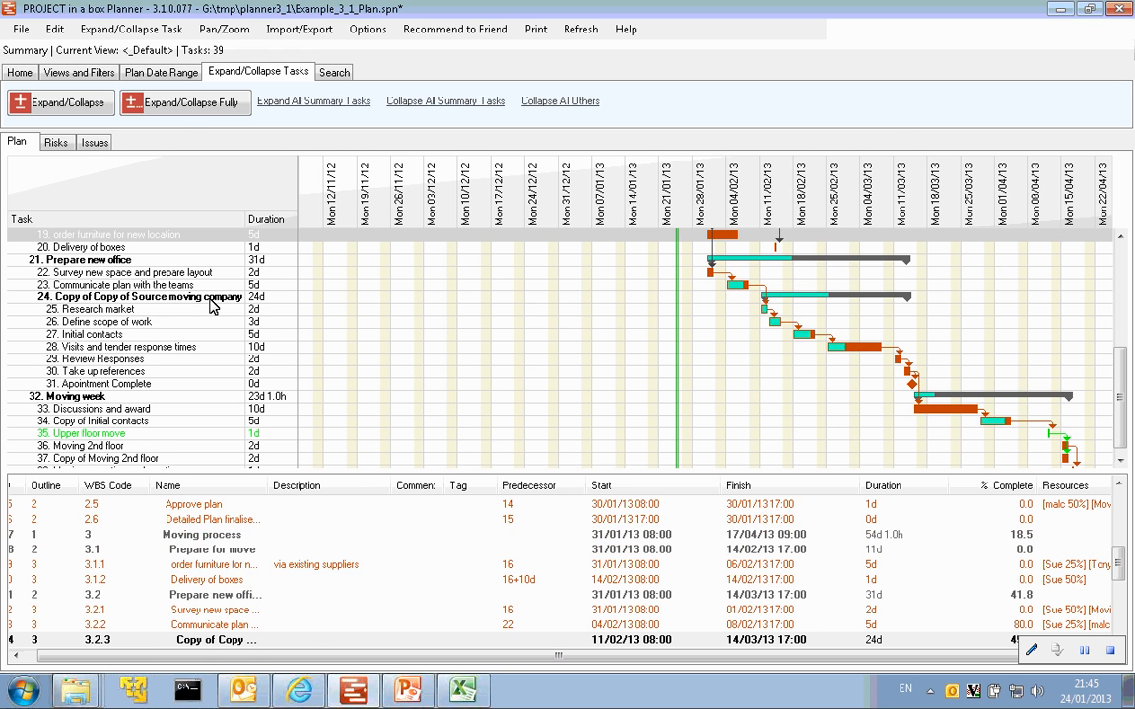
# - Set a fixed cost of 10000 on the summary task "Copy of Copy of Source moving company" and update its cost totals
pyautogui.doubleClick(209, 306)
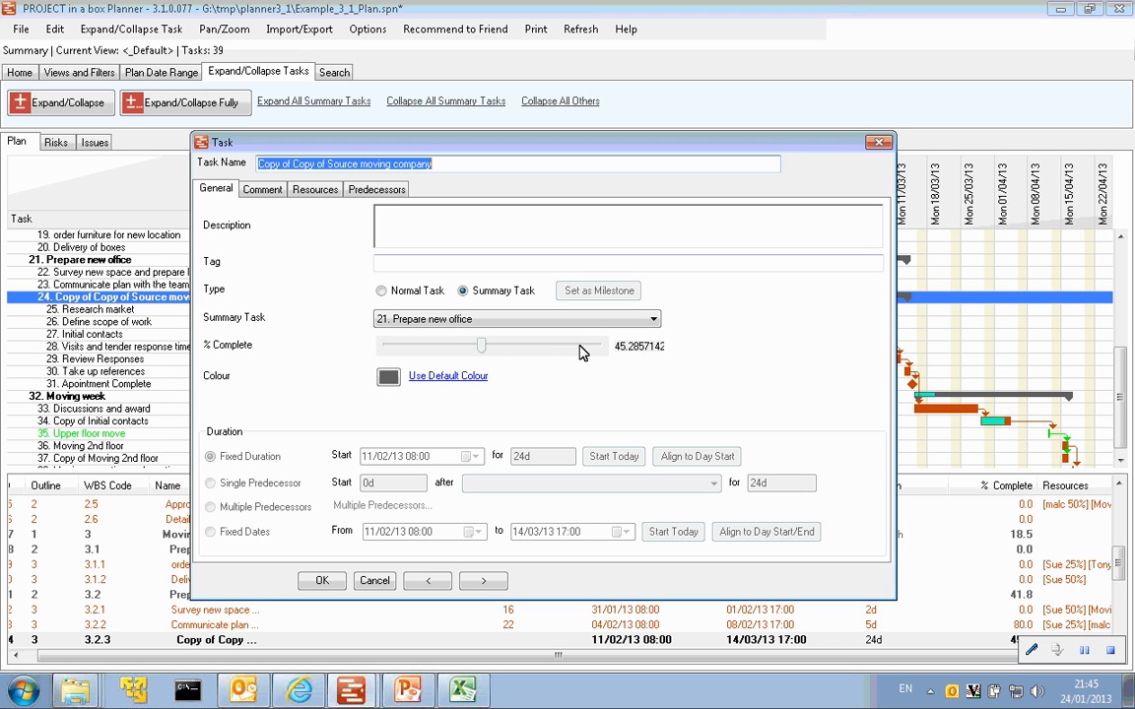
pyautogui.click(313, 189)
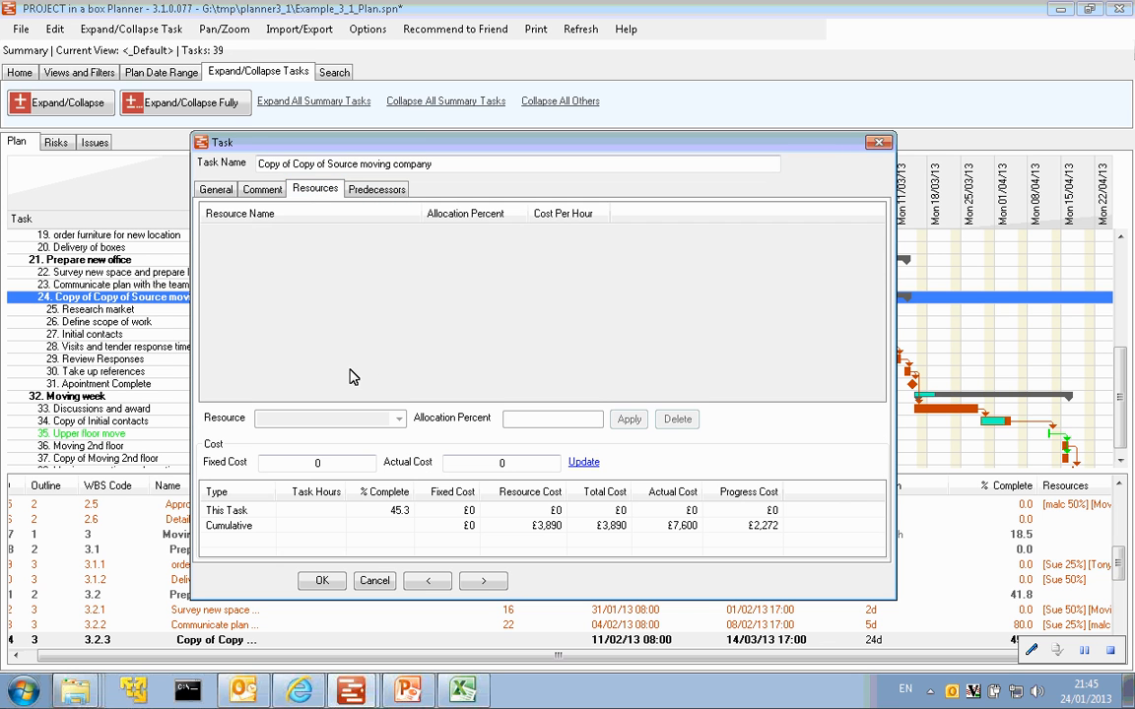
pyautogui.doubleClick(315, 474)
pyautogui.write('10000')
pyautogui.click(589, 465)
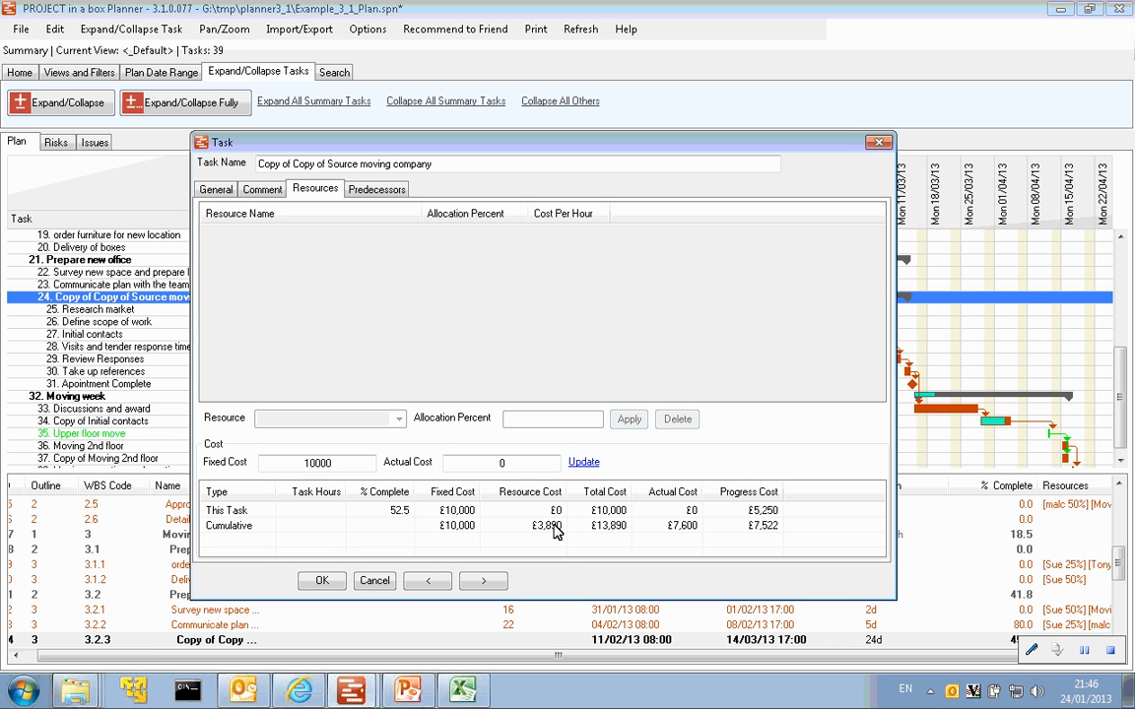
pyautogui.click(321, 581)
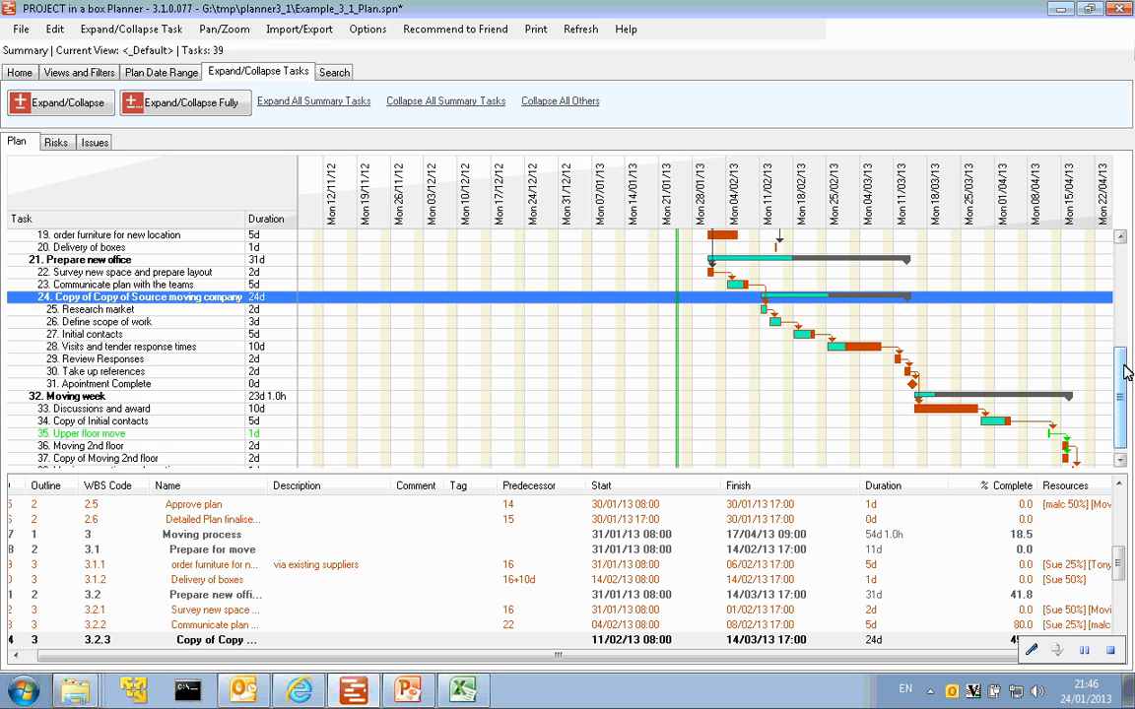
# - Add a new summary task after "Moving reception and meeting rooms", within the Moving week summary, keeping the default name
pyautogui.scroll(-1, 1126, 373)
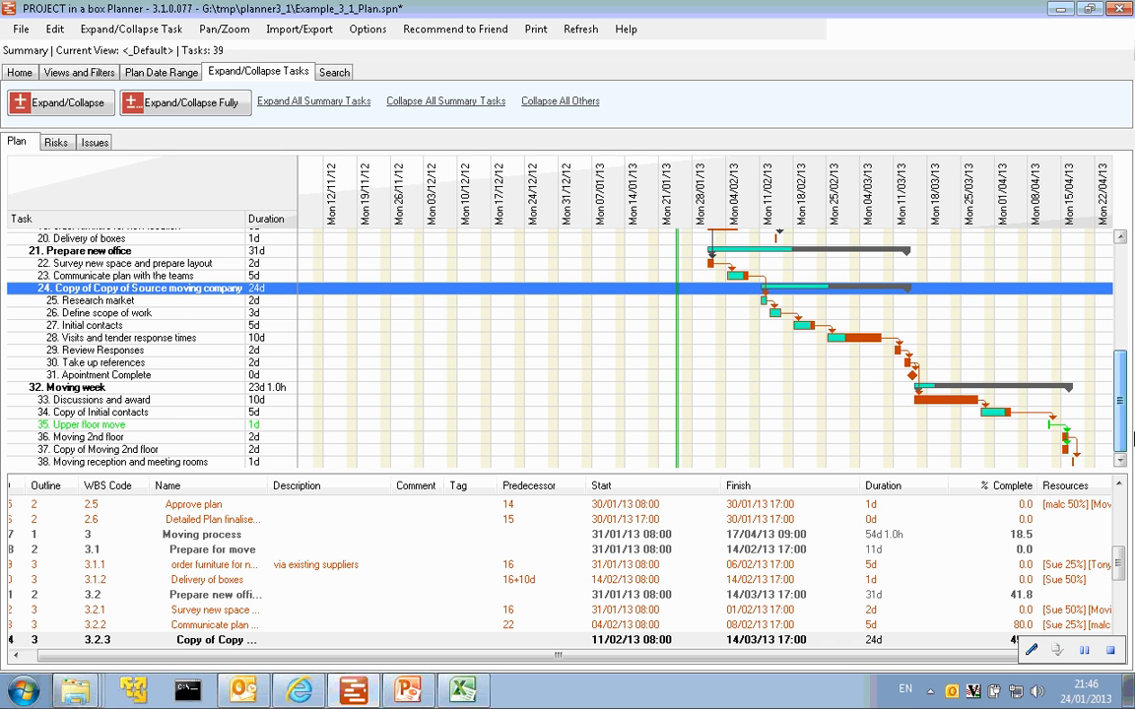
pyautogui.click(170, 463)
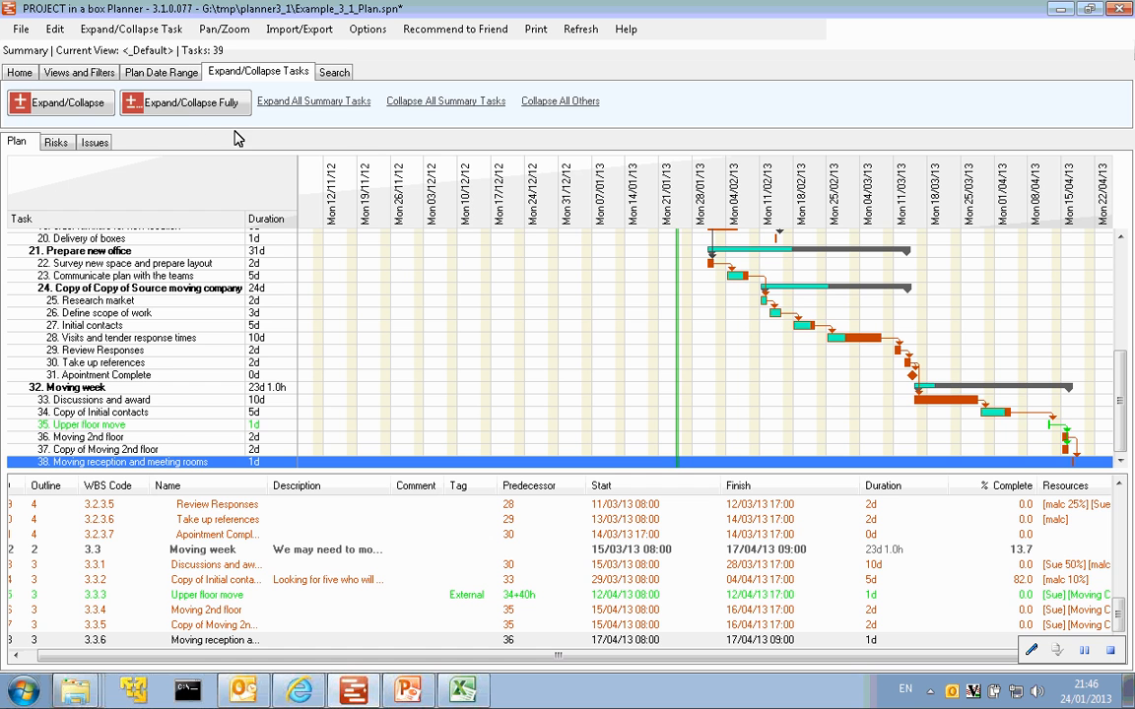
pyautogui.click(20, 74)
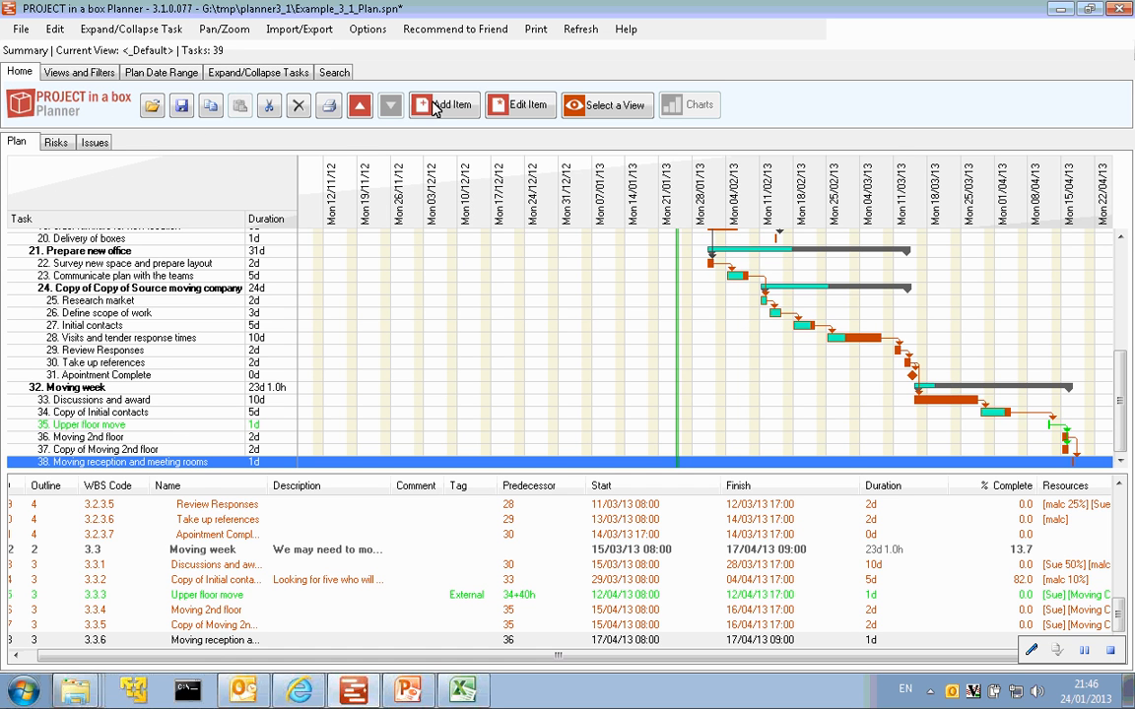
pyautogui.click(434, 106)
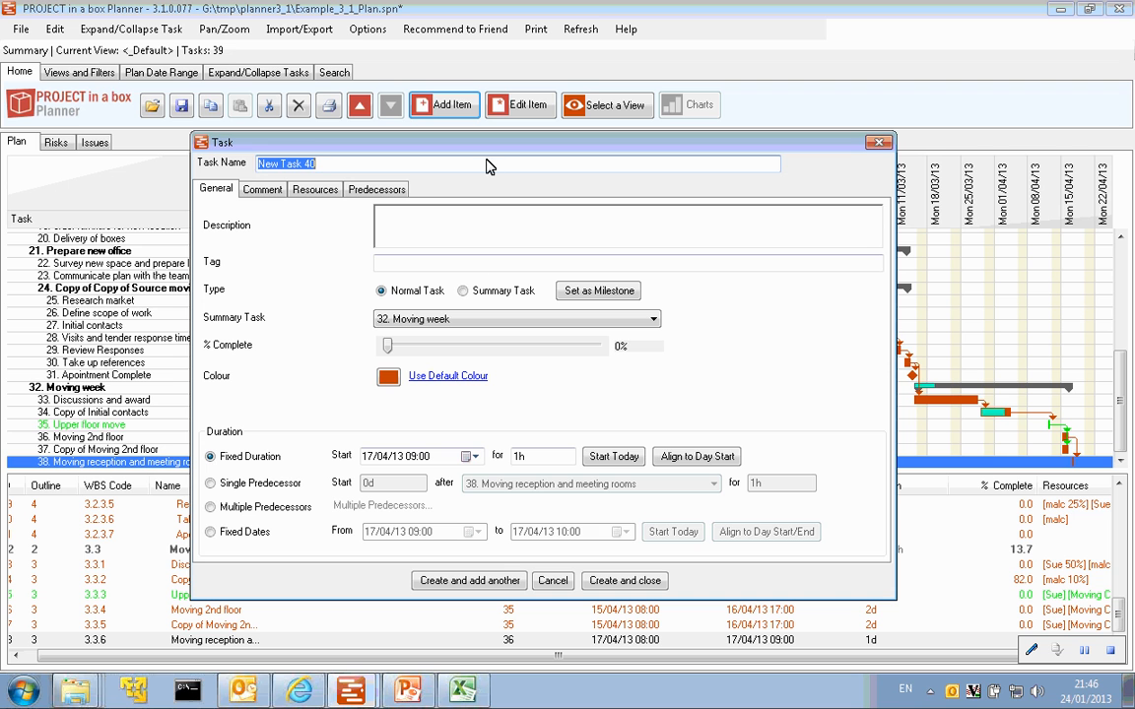
pyautogui.click(463, 293)
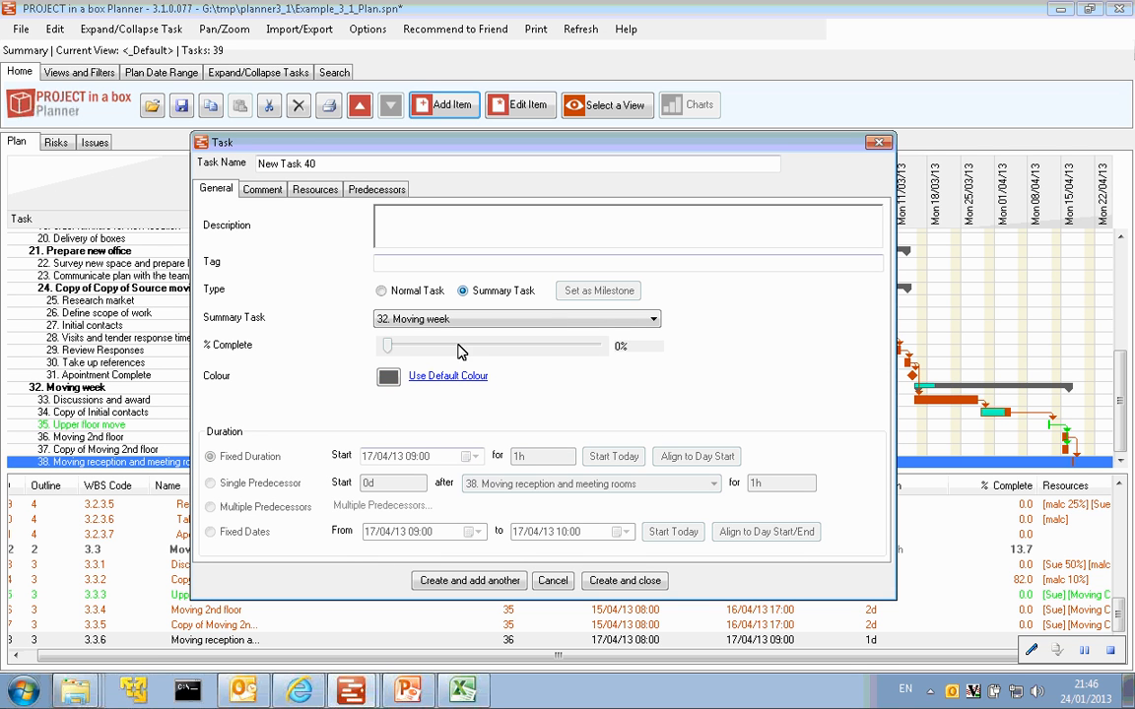
pyautogui.click(623, 581)
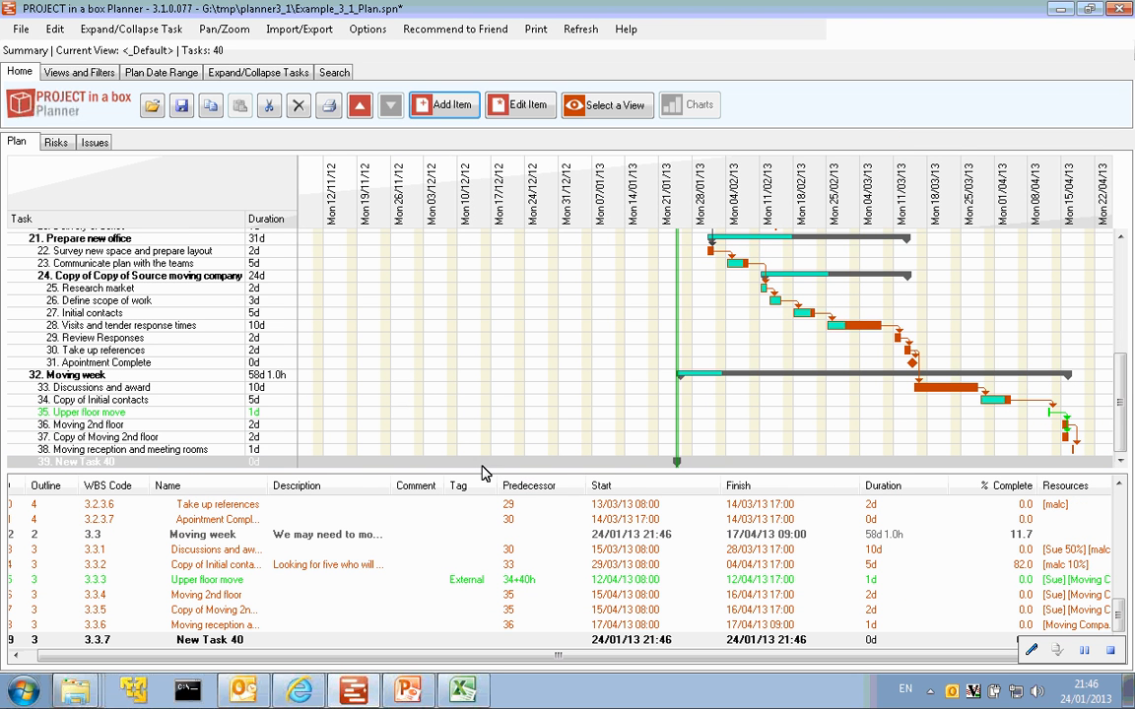
# - Move New Task 40 out of Moving week to the outer outline level by setting its parent summary task to <None>
pyautogui.click(125, 466)
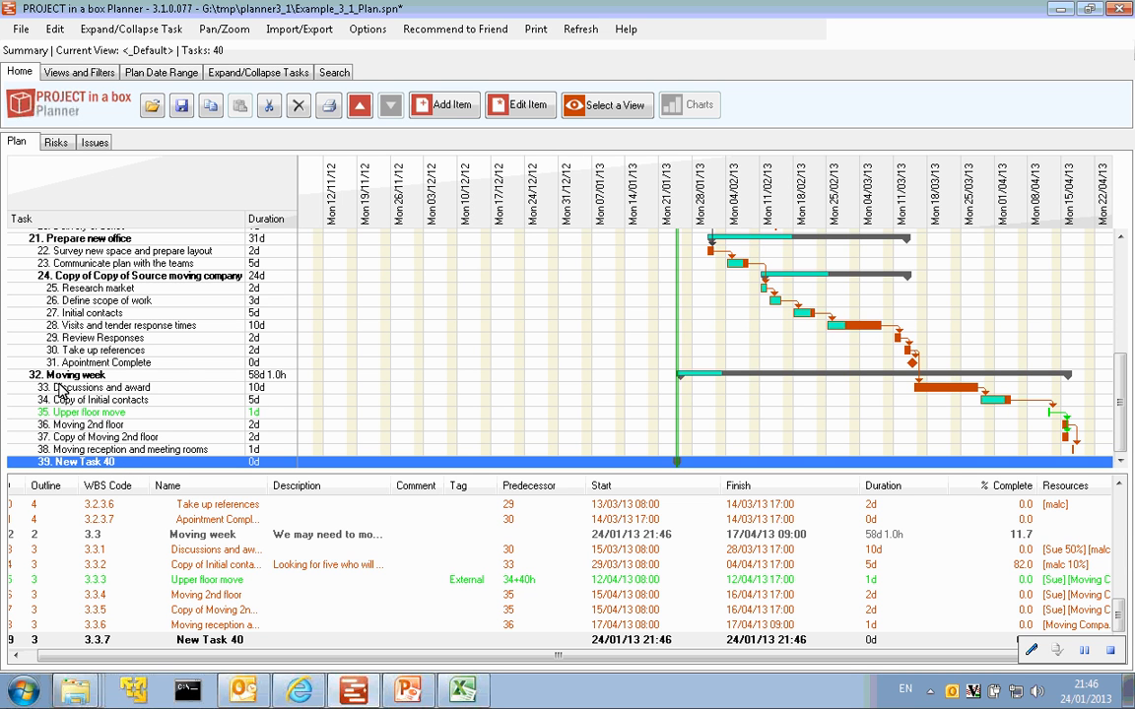
pyautogui.doubleClick(116, 467)
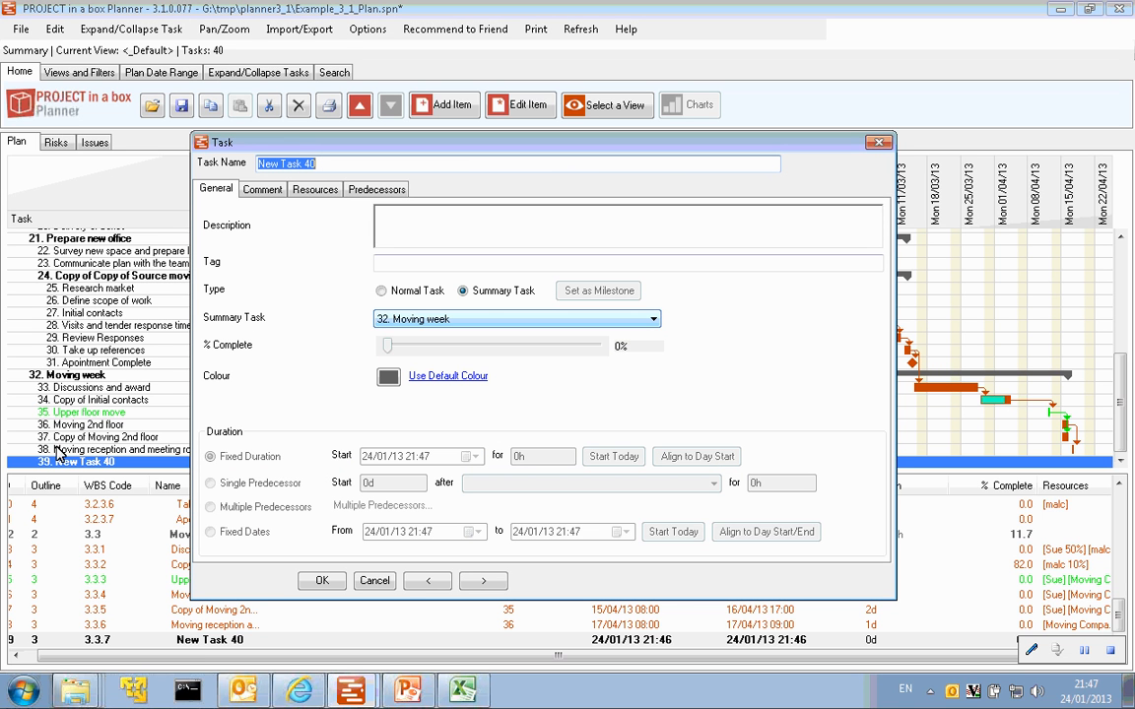
pyautogui.click(654, 320)
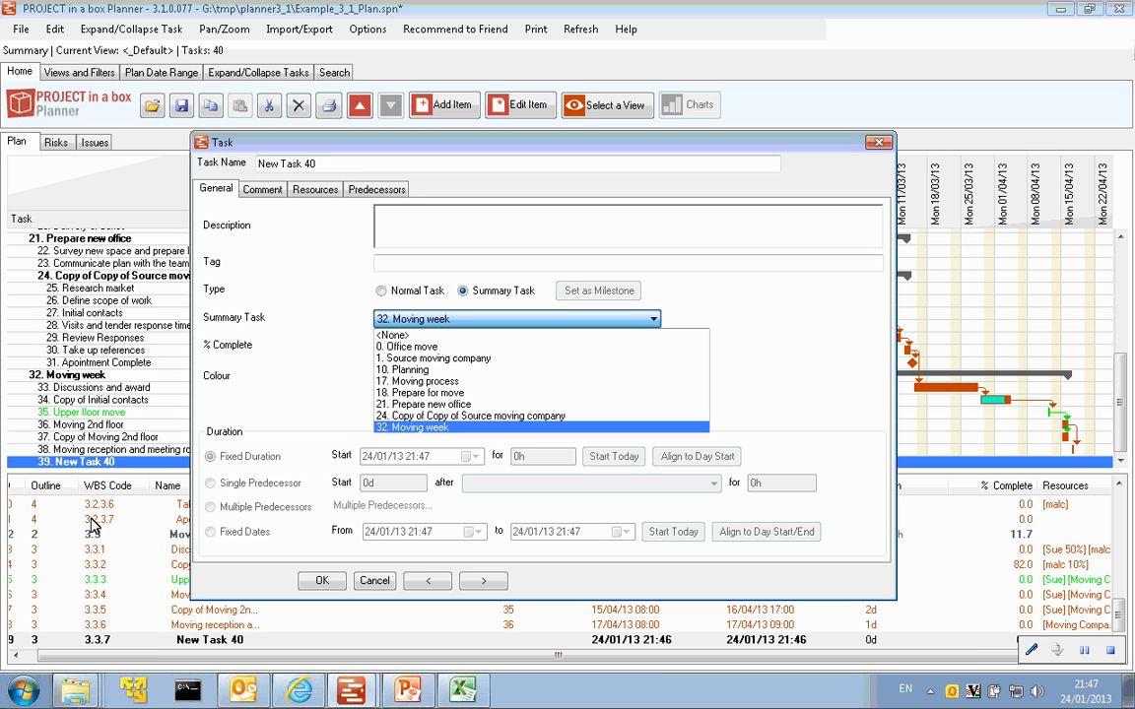
pyautogui.click(394, 336)
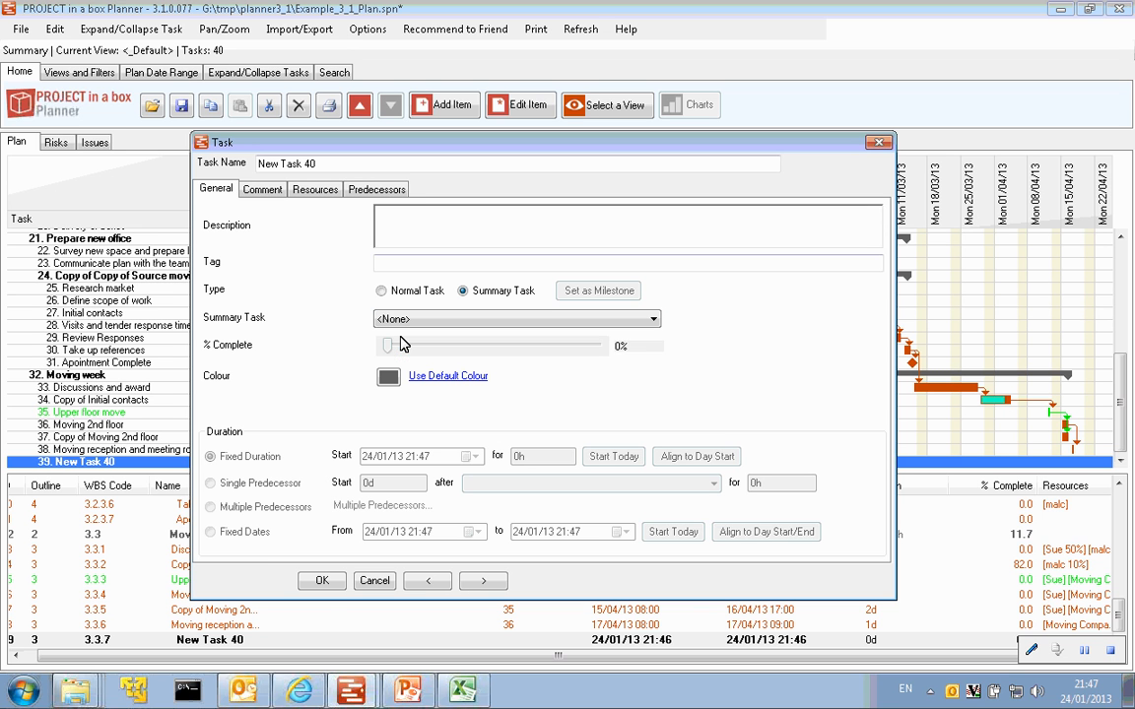
pyautogui.click(324, 585)
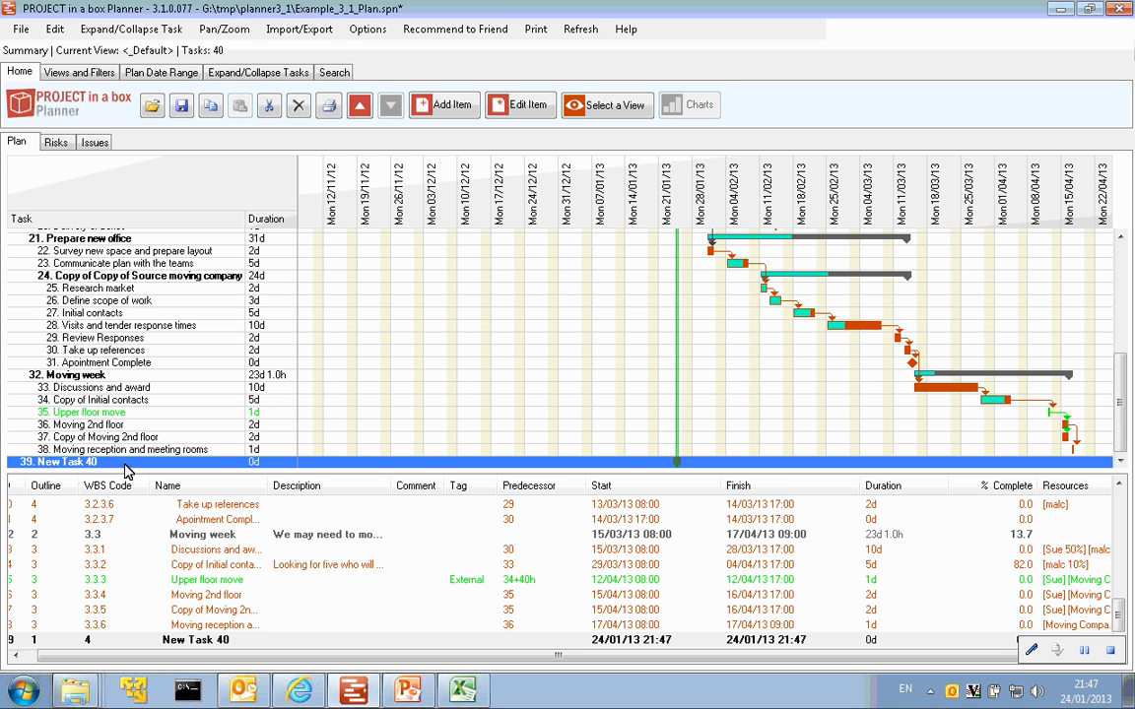
# - Add a normal task under New Task 40 with "Copy of Moving 2nd floor" as single predecessor, and continue to another new task
pyautogui.click(451, 108)
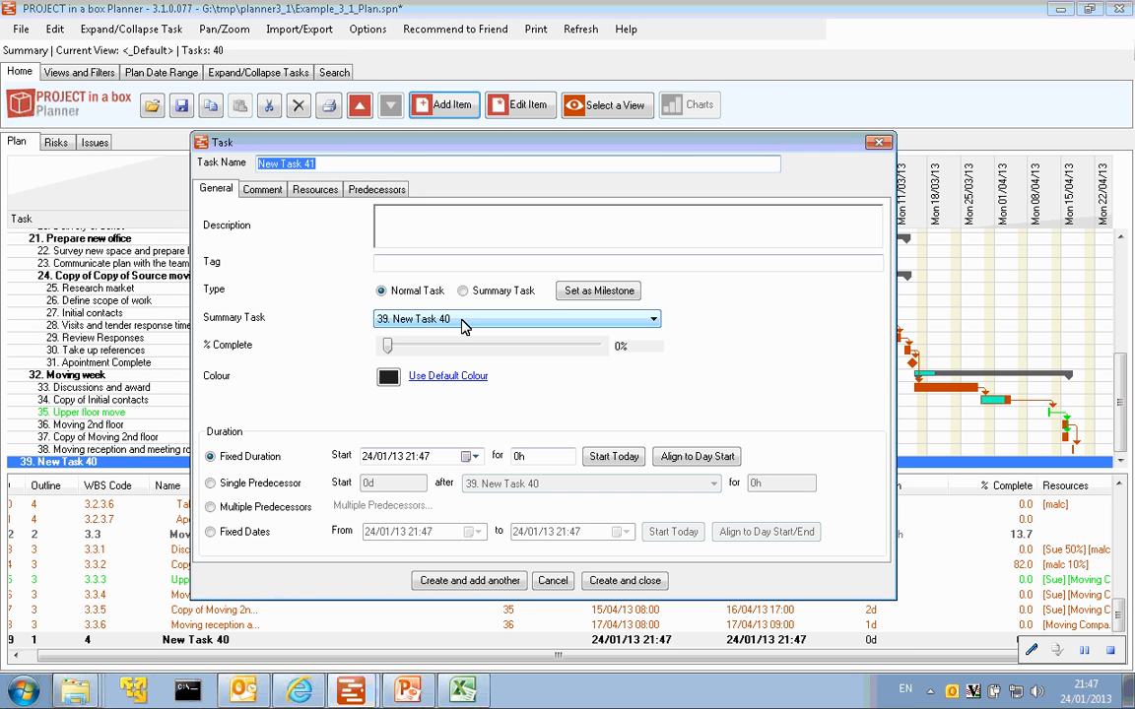
pyautogui.click(211, 483)
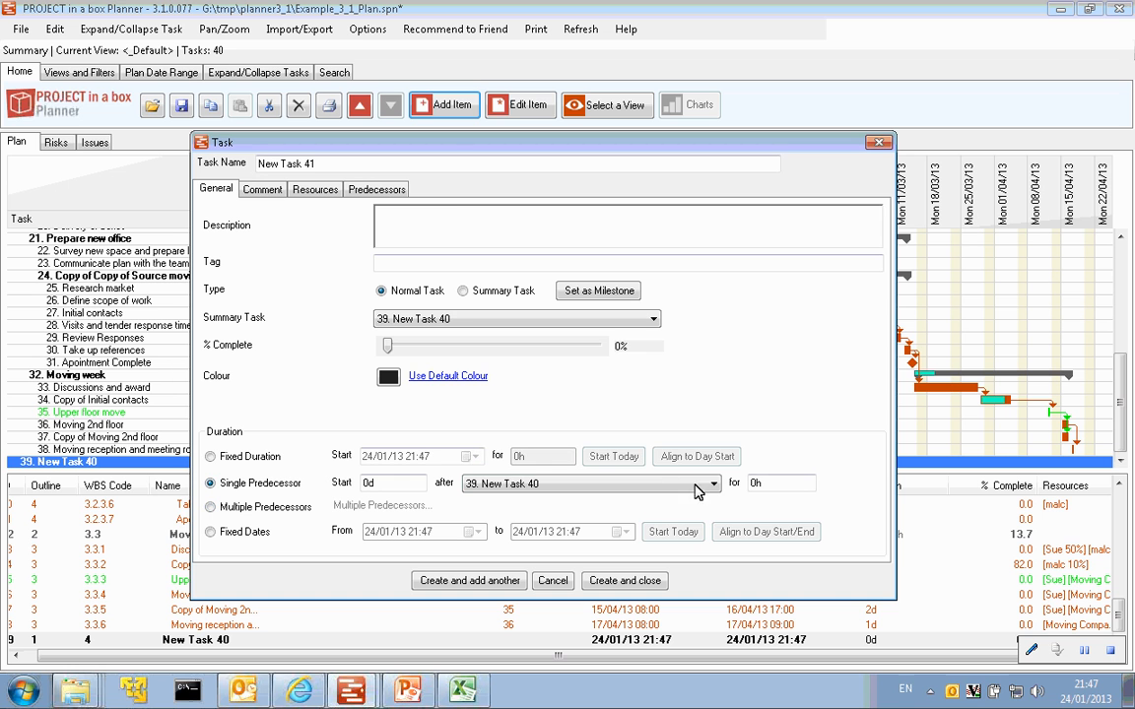
pyautogui.click(640, 482)
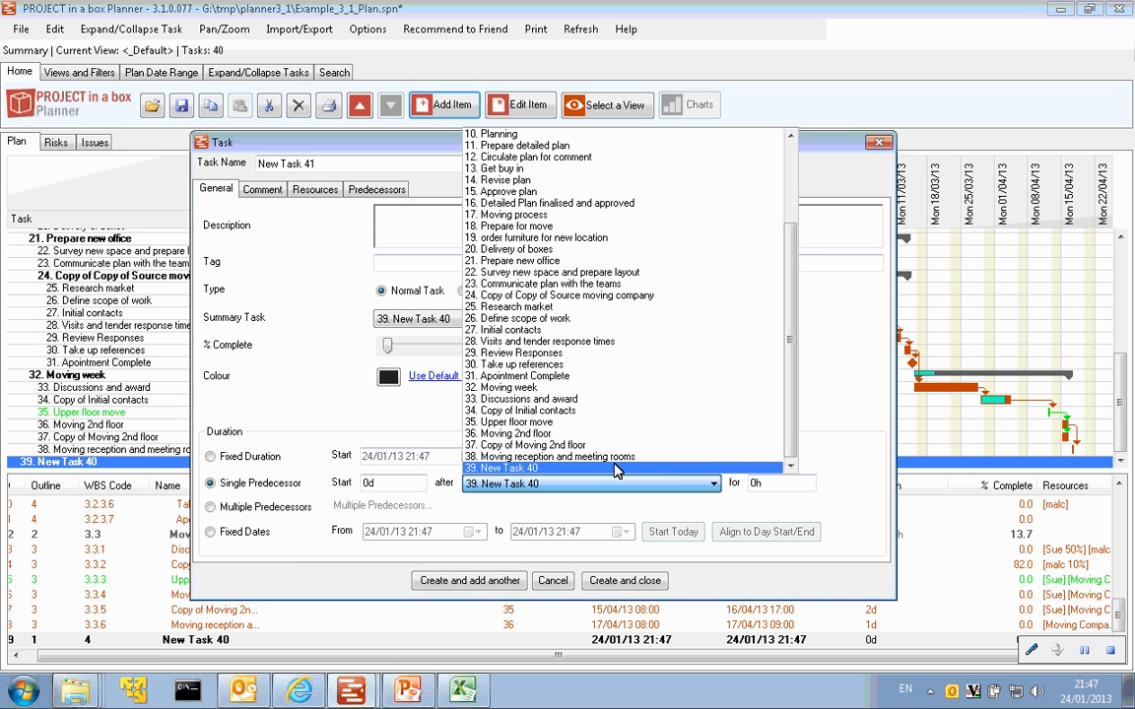
pyautogui.click(551, 445)
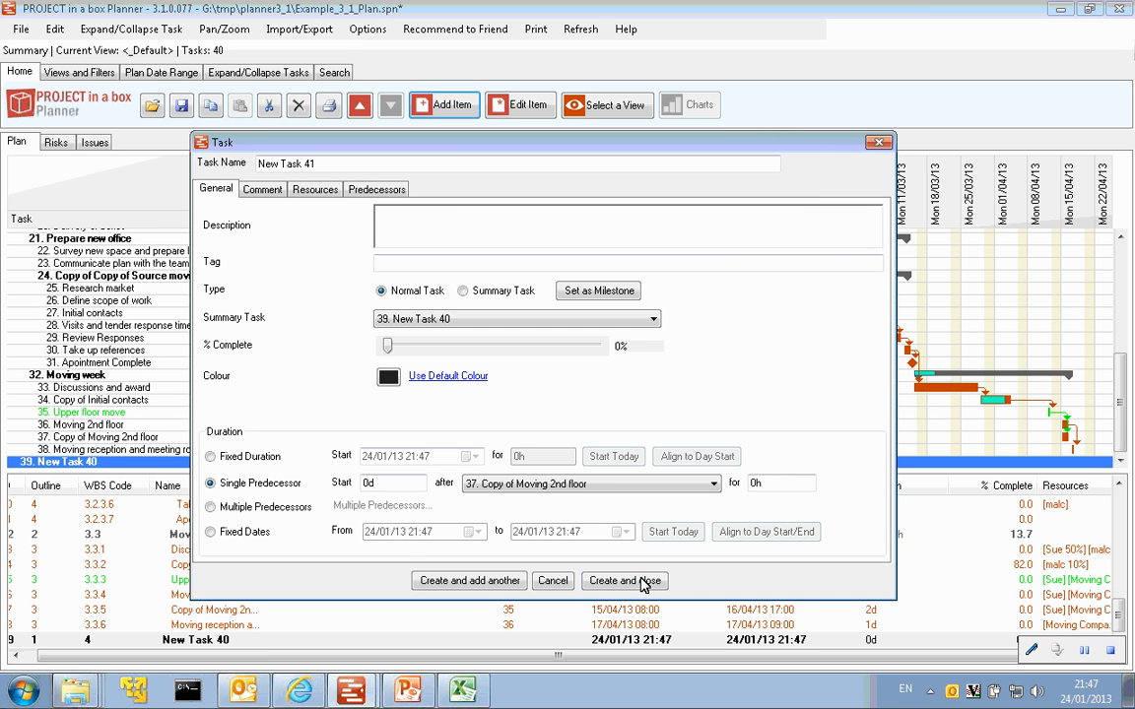
pyautogui.click(470, 581)
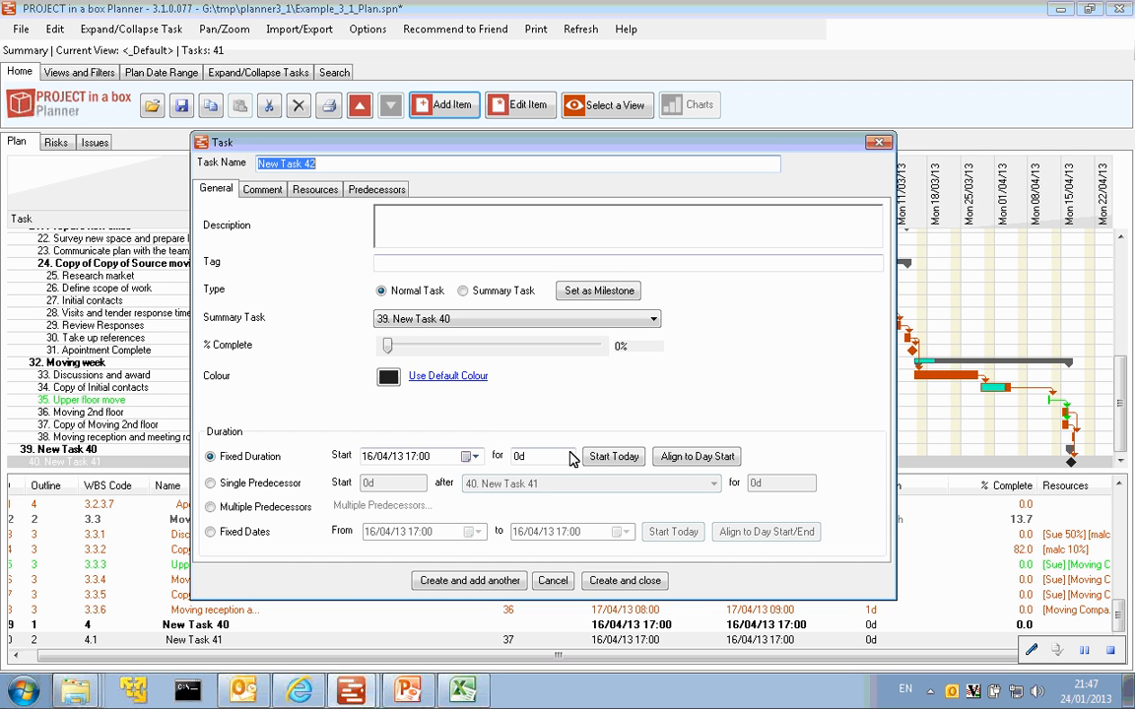
# - Create New Task 42 under New Task 40 with New Task 41 as single predecessor and a 10d duration, and continue to another task
pyautogui.click(210, 484)
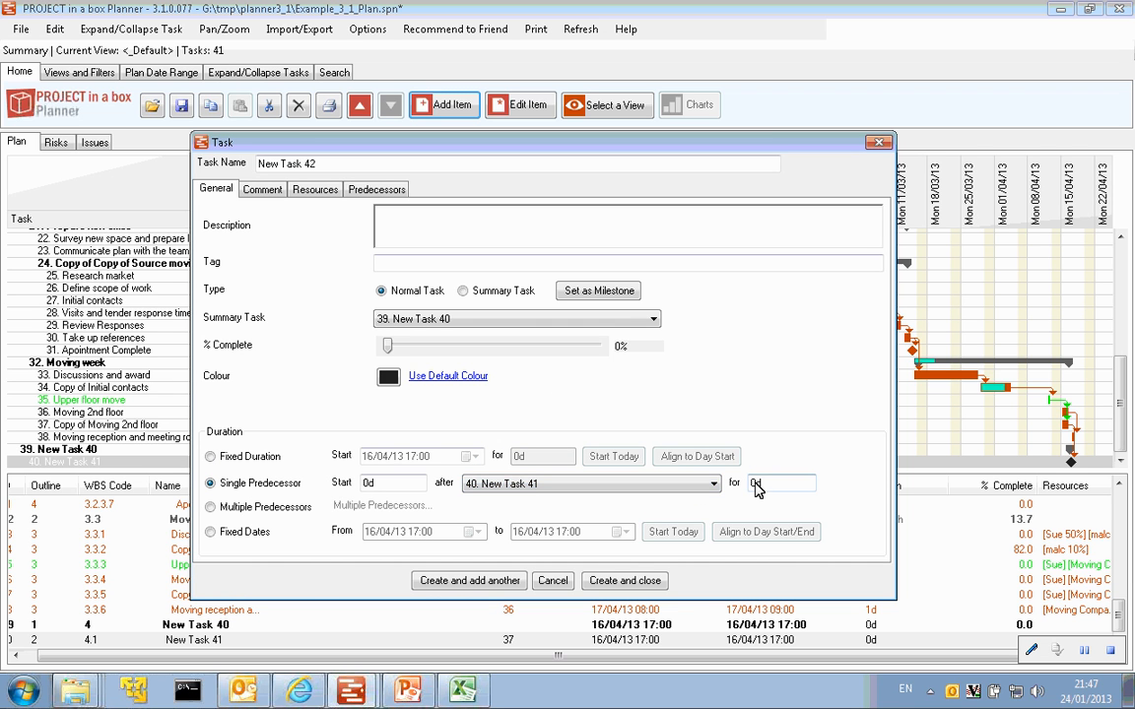
pyautogui.moveTo(757, 489); pyautogui.dragTo(747, 490)
pyautogui.write('10')
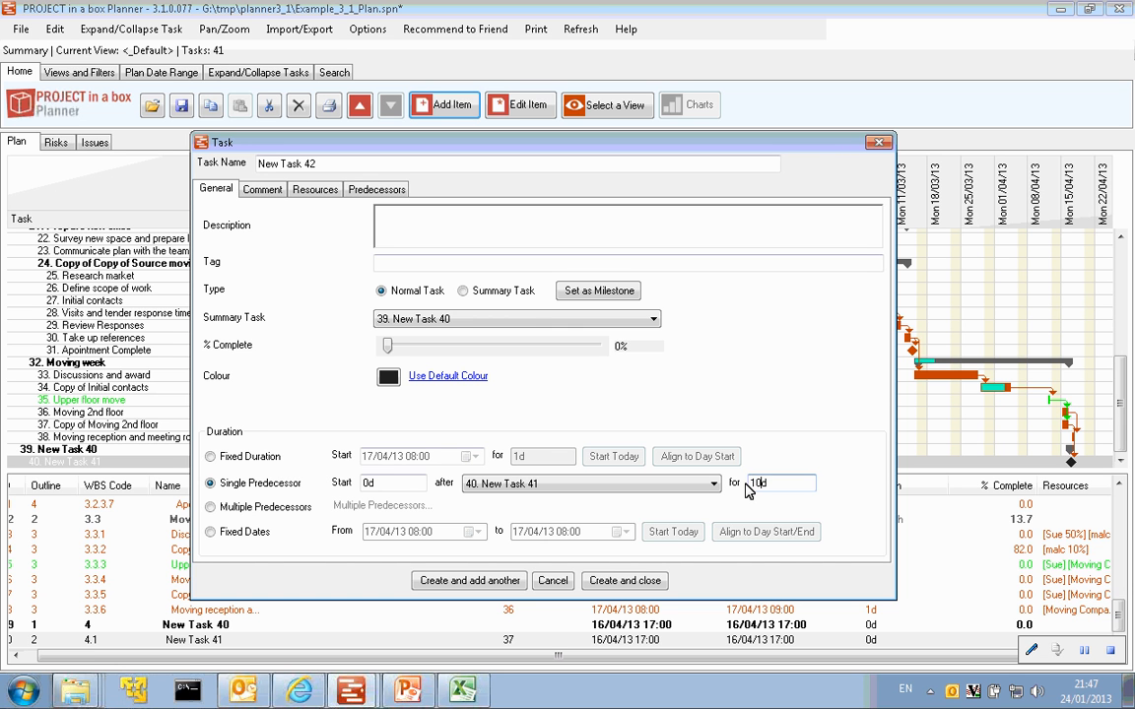
pyautogui.click(505, 585)
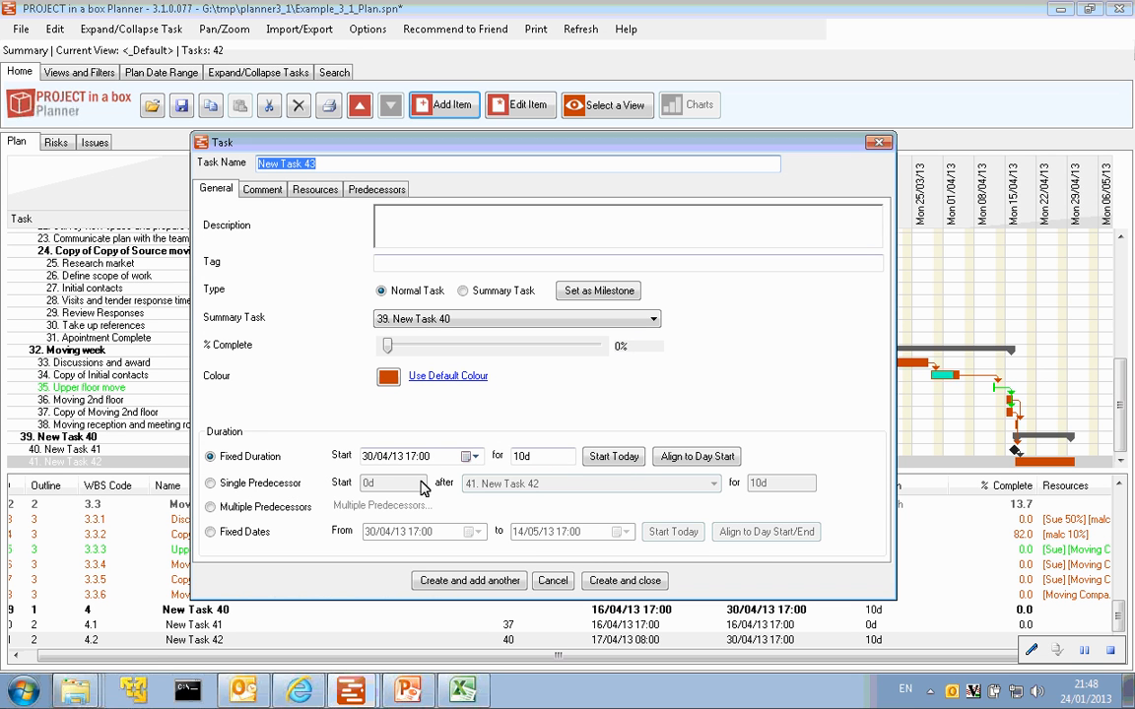
# - Create New Task 43 under New Task 40, starting 5d after New Task 42, lasting 100d and 36% complete, and finish adding tasks
pyautogui.click(211, 484)
pyautogui.doubleClick(371, 489)
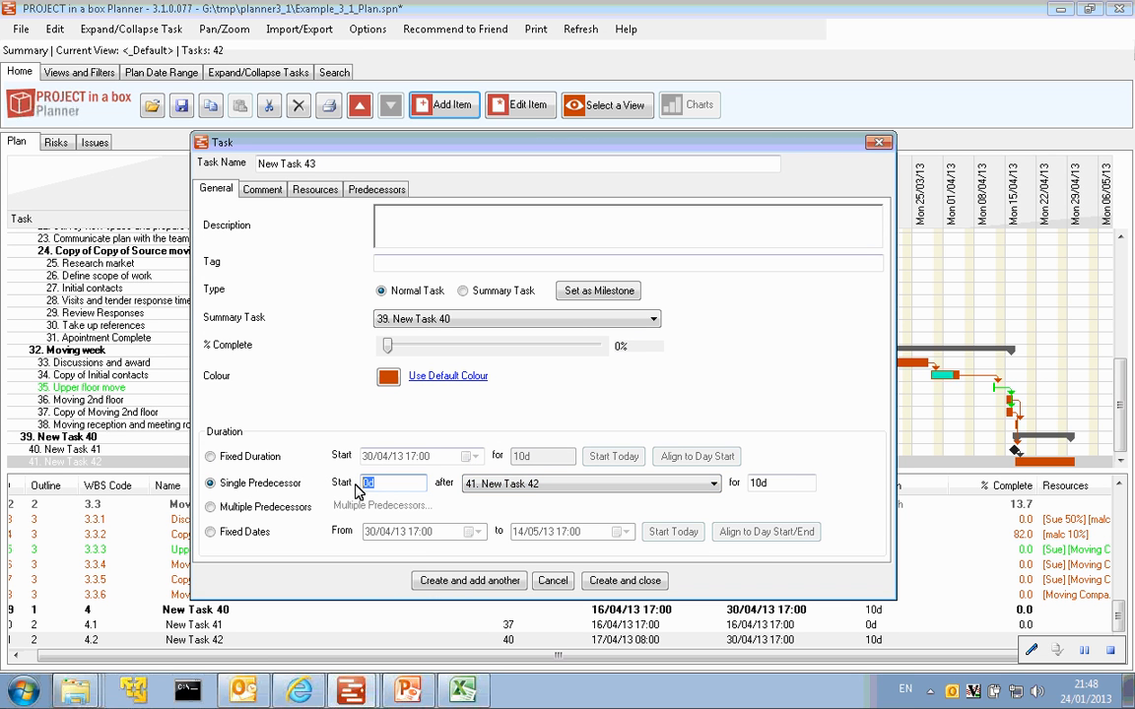
pyautogui.write('5d')
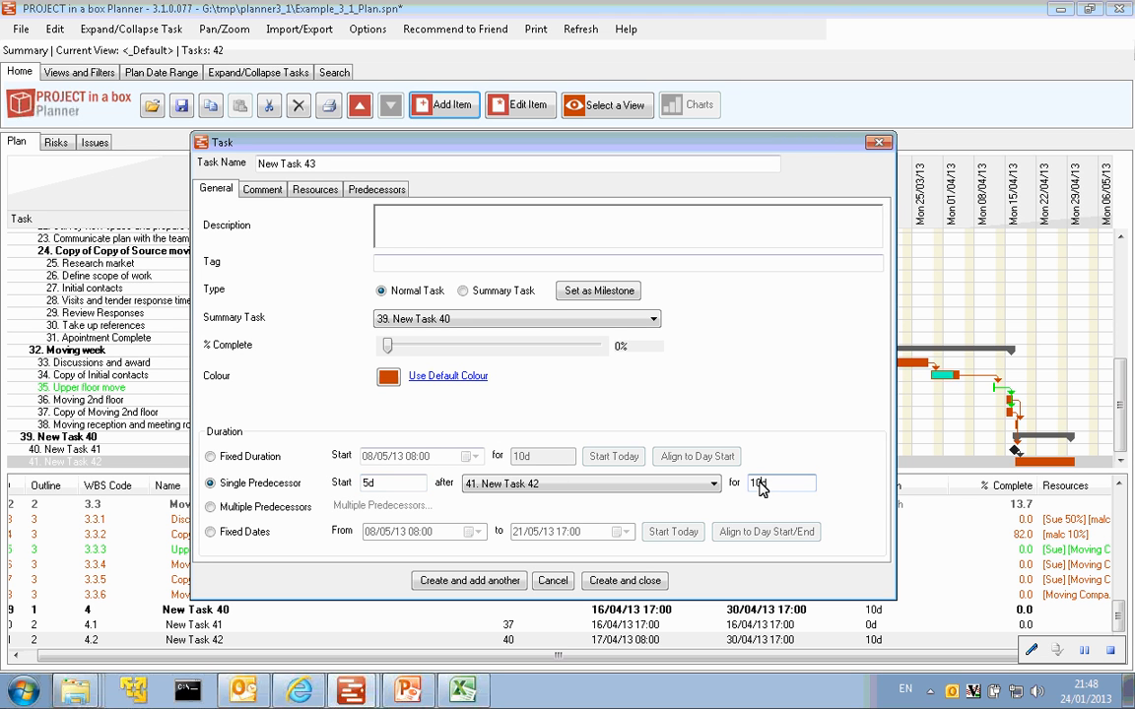
pyautogui.write('0')
pyautogui.moveTo(390, 353); pyautogui.dragTo(467, 351)
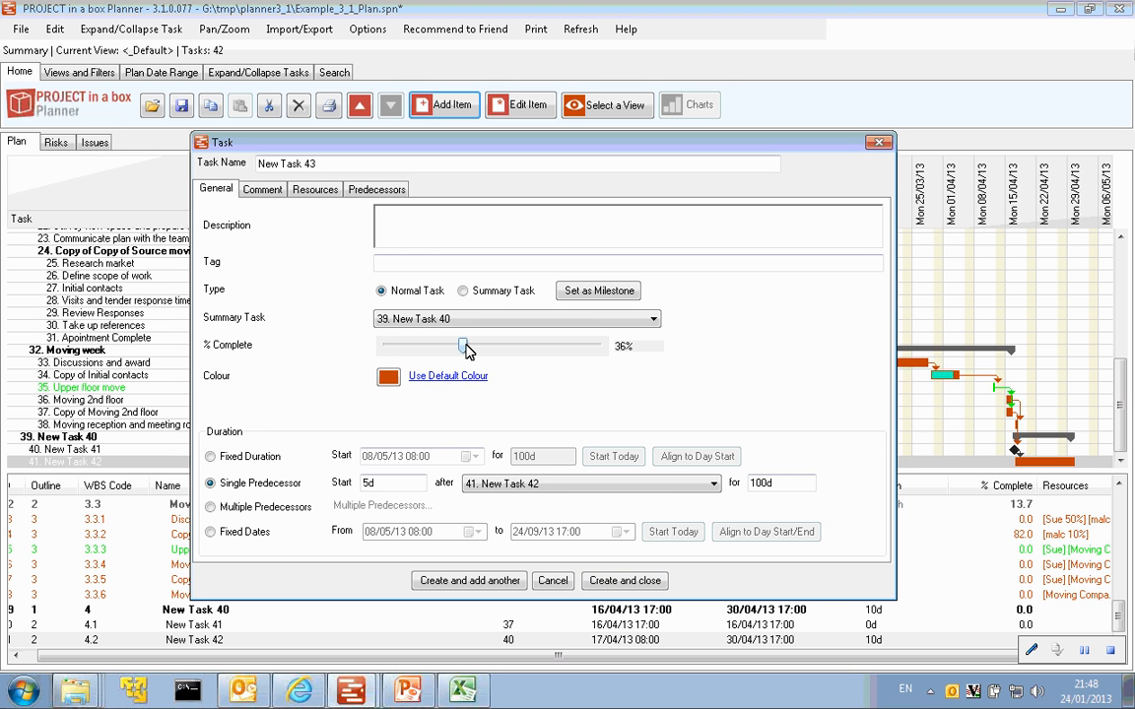
pyautogui.click(315, 194)
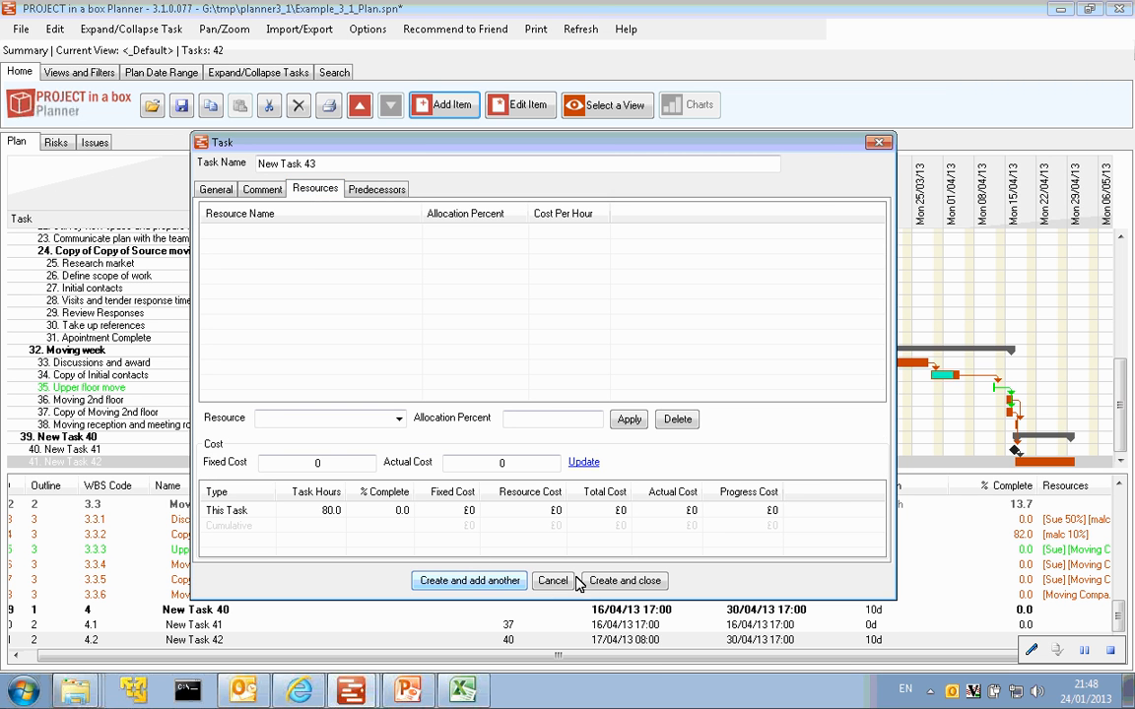
pyautogui.click(620, 581)
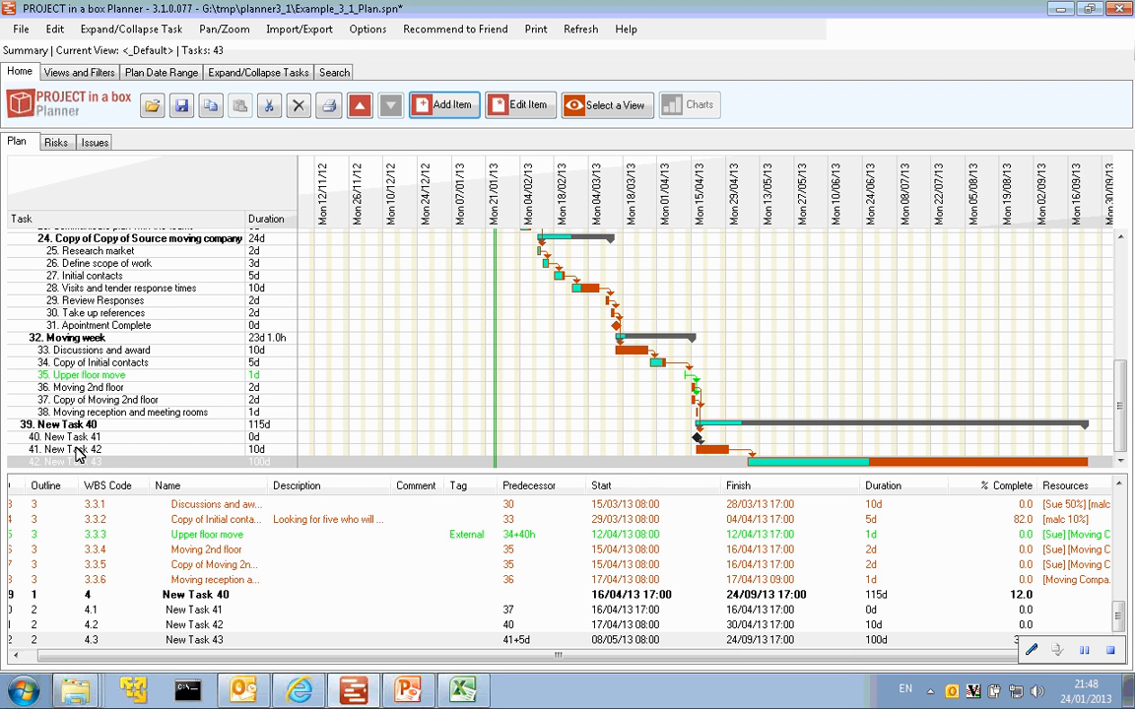
# - Move "Copy of Moving 2nd floor" up to be the first task within the Moving week summary
pyautogui.click(86, 404)
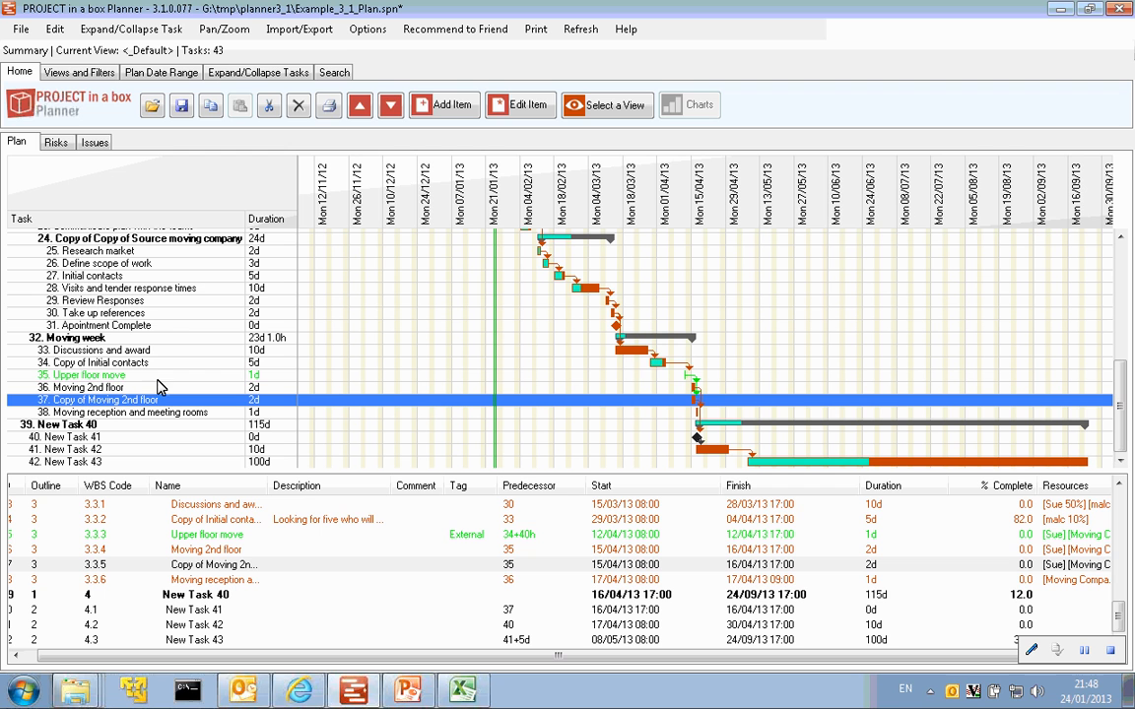
pyautogui.click(361, 107)
pyautogui.click(362, 107)
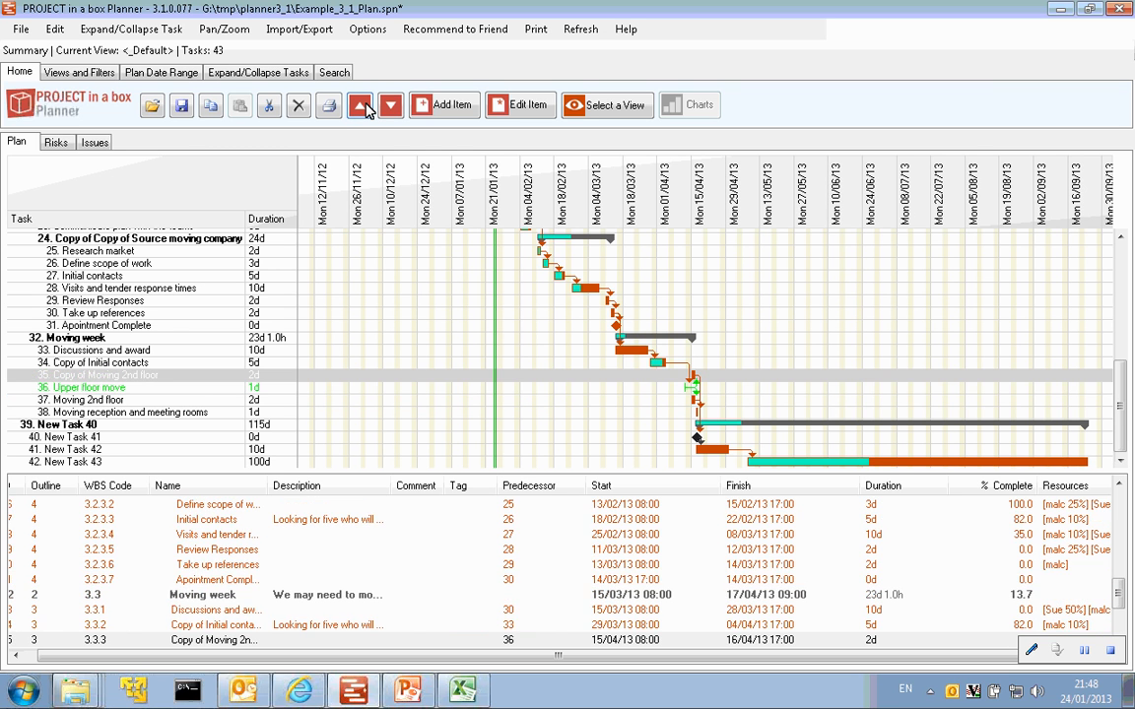
pyautogui.click(362, 107)
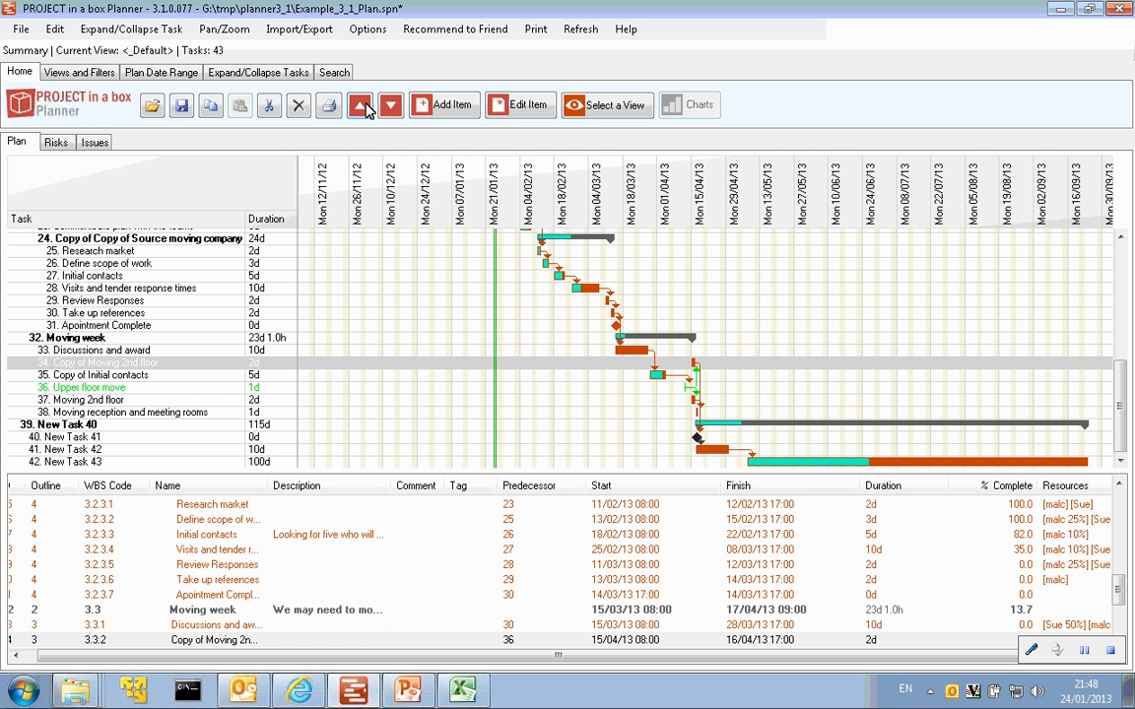
pyautogui.click(363, 107)
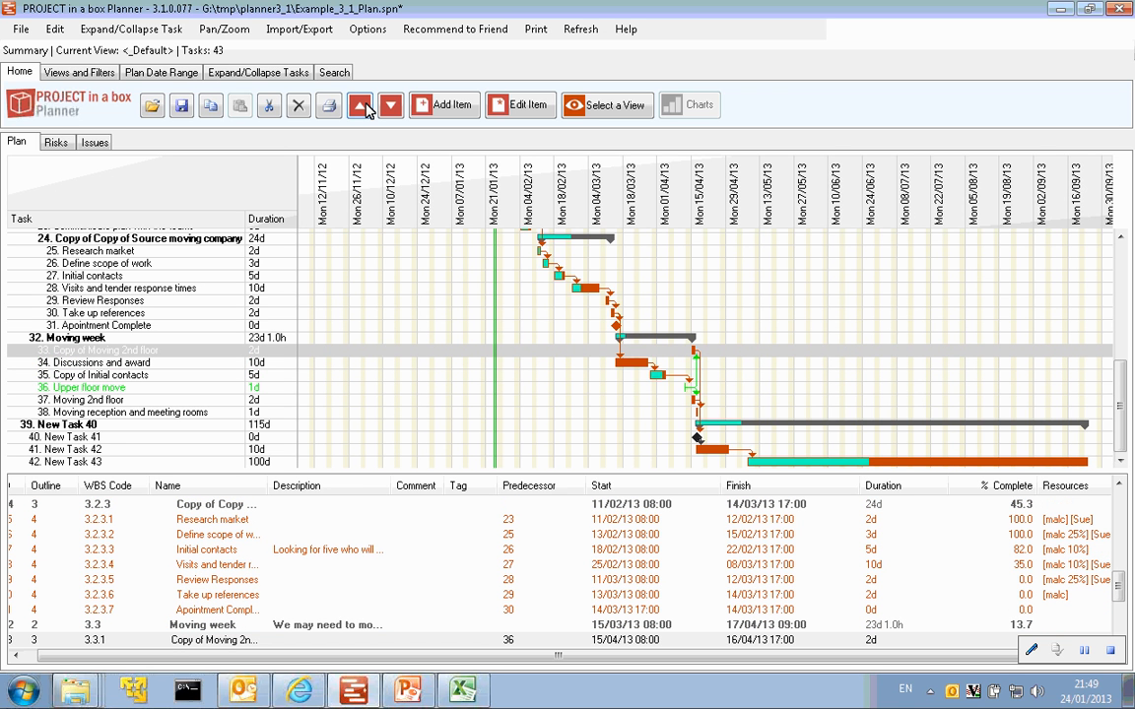
# - Move New Task 40 with its subtasks up into "Copy of Copy of Source moving company", directly after Review Responses
pyautogui.click(82, 426)
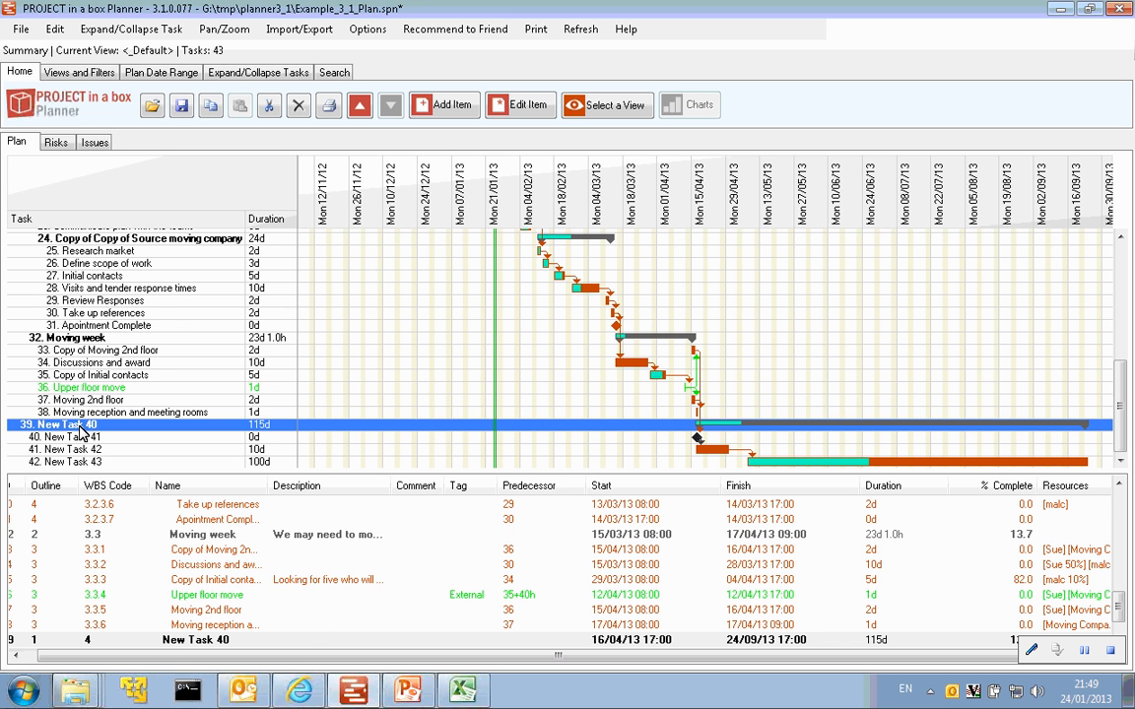
pyautogui.click(361, 107)
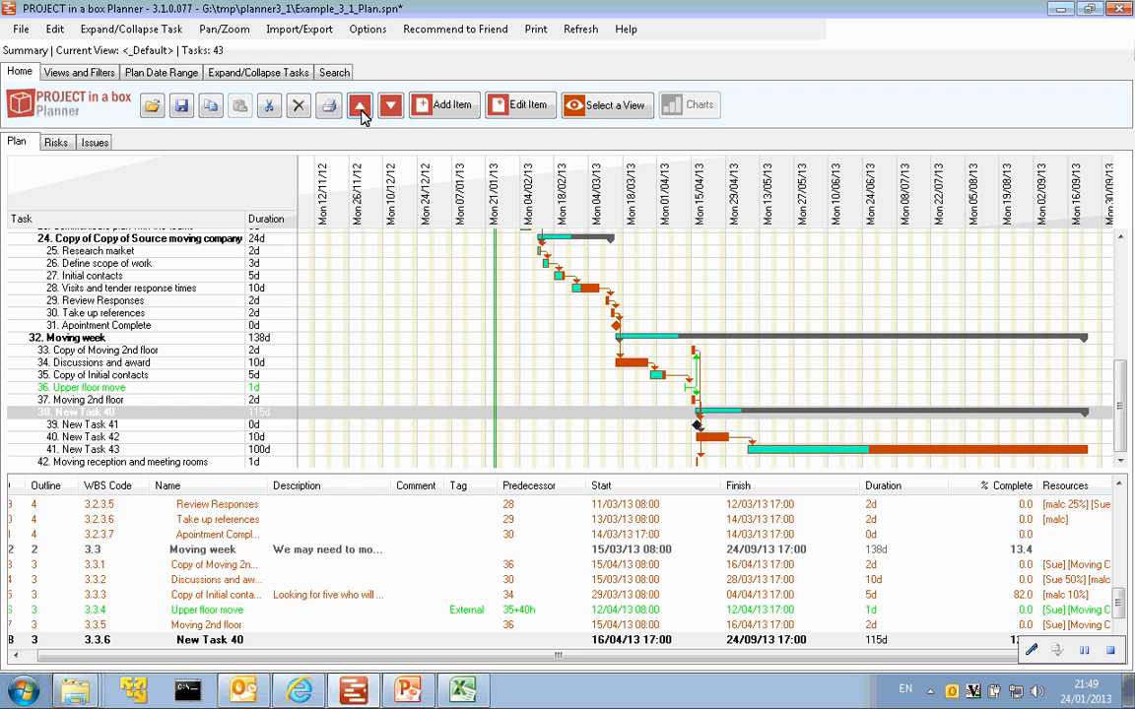
pyautogui.click(361, 107)
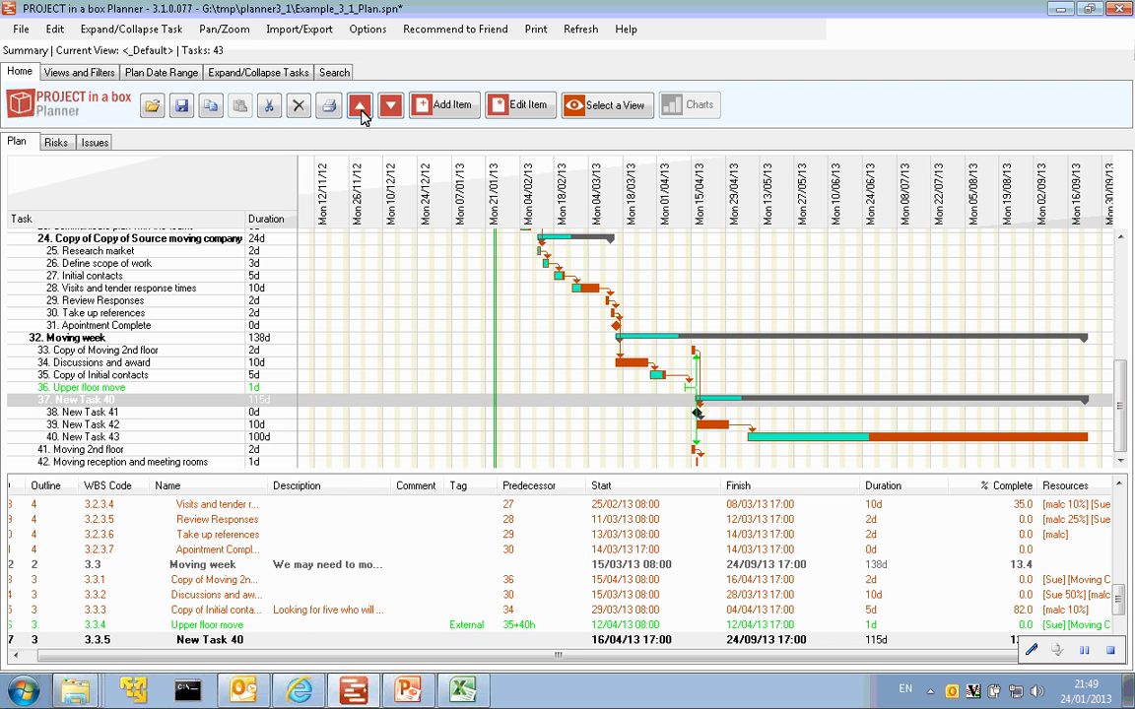
pyautogui.click(361, 107)
pyautogui.click(361, 106)
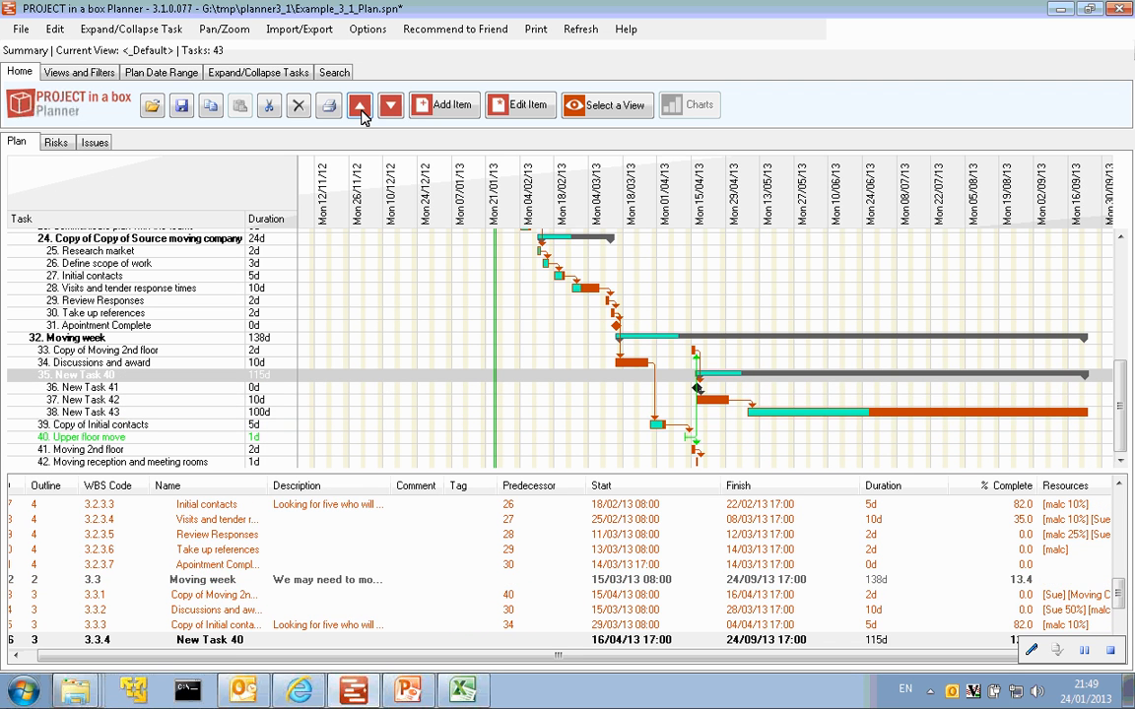
pyautogui.click(361, 106)
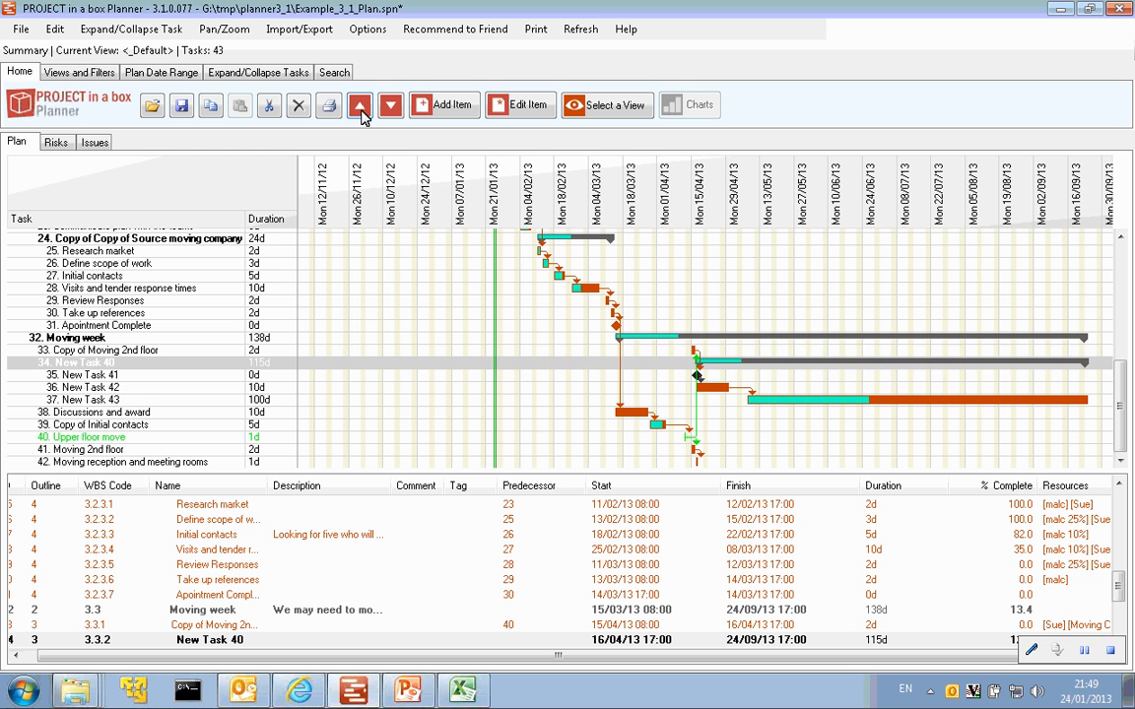
pyautogui.click(361, 106)
pyautogui.click(361, 107)
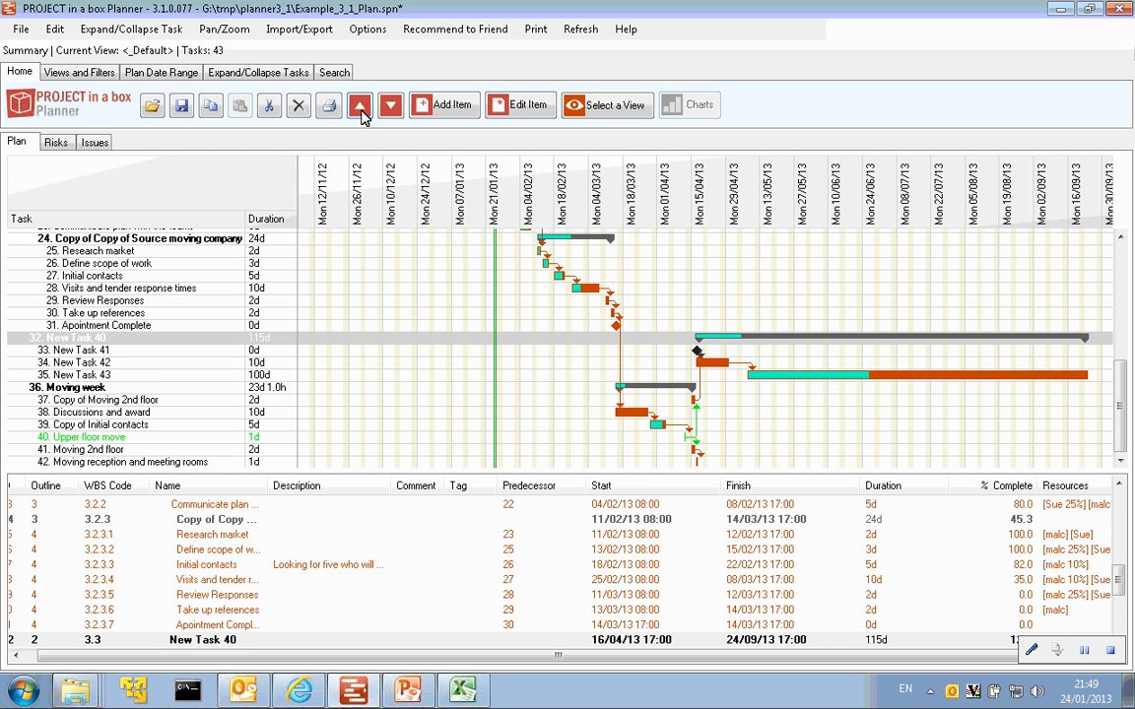
pyautogui.click(360, 106)
pyautogui.click(360, 106)
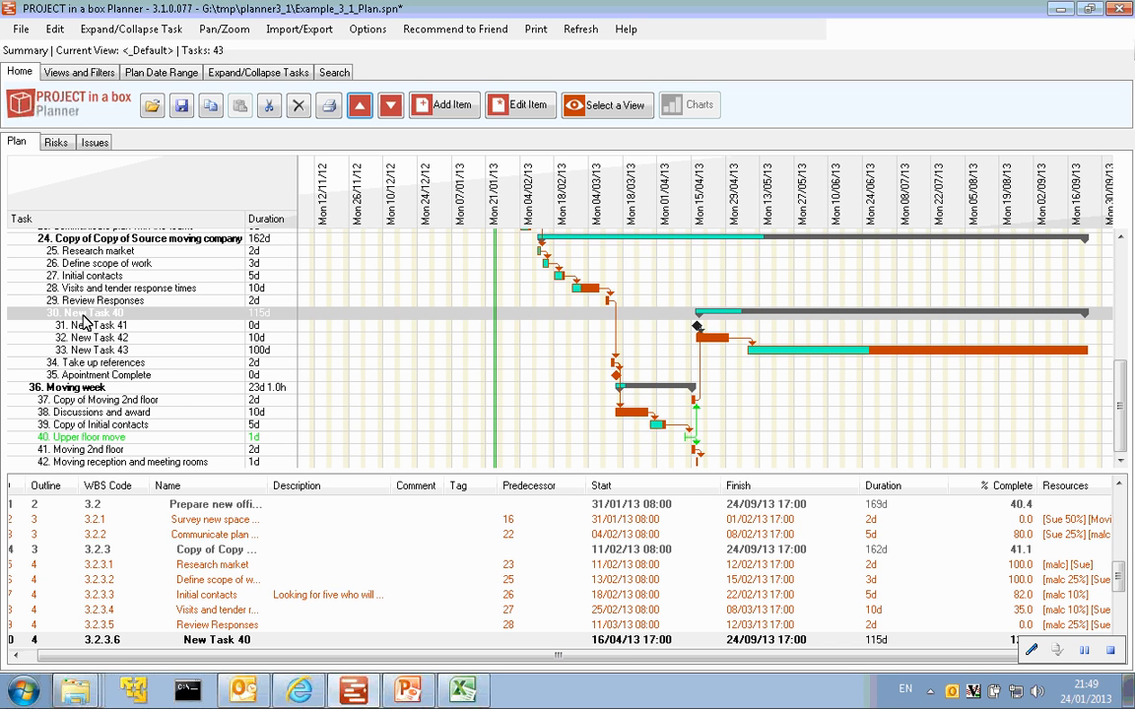
# - Copy the task "Copy of Initial contacts" in Moving week and paste it after "Moving reception and meeting rooms"
pyautogui.click(85, 426)
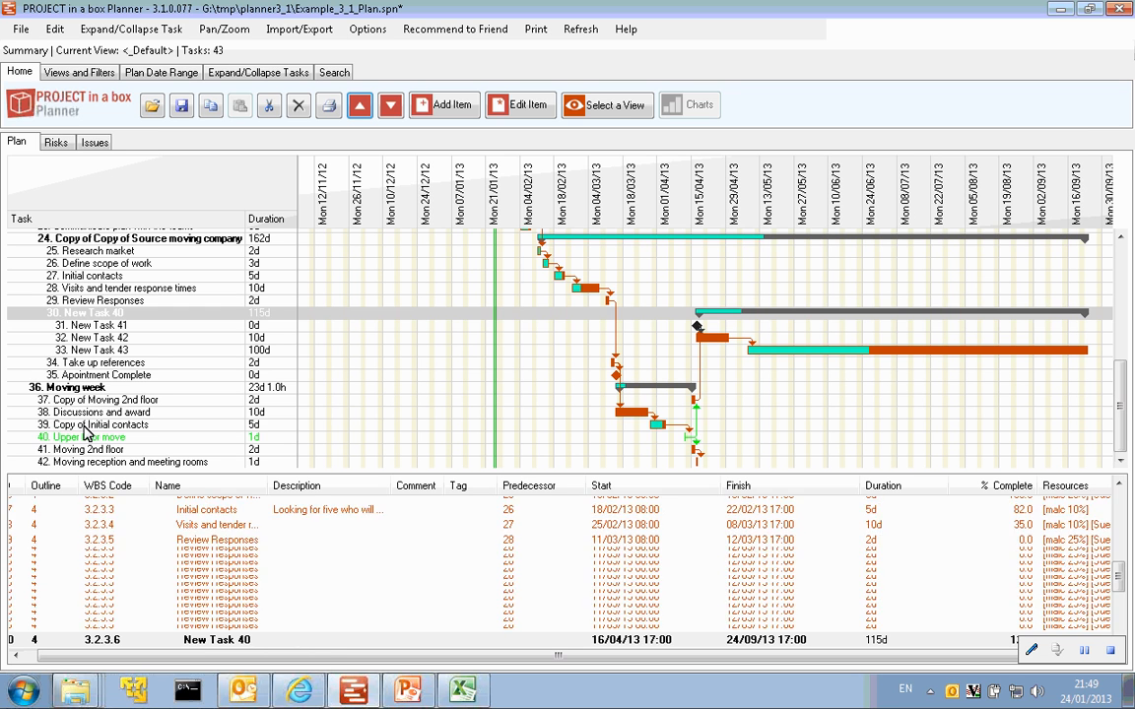
pyautogui.rightClick(84, 431)
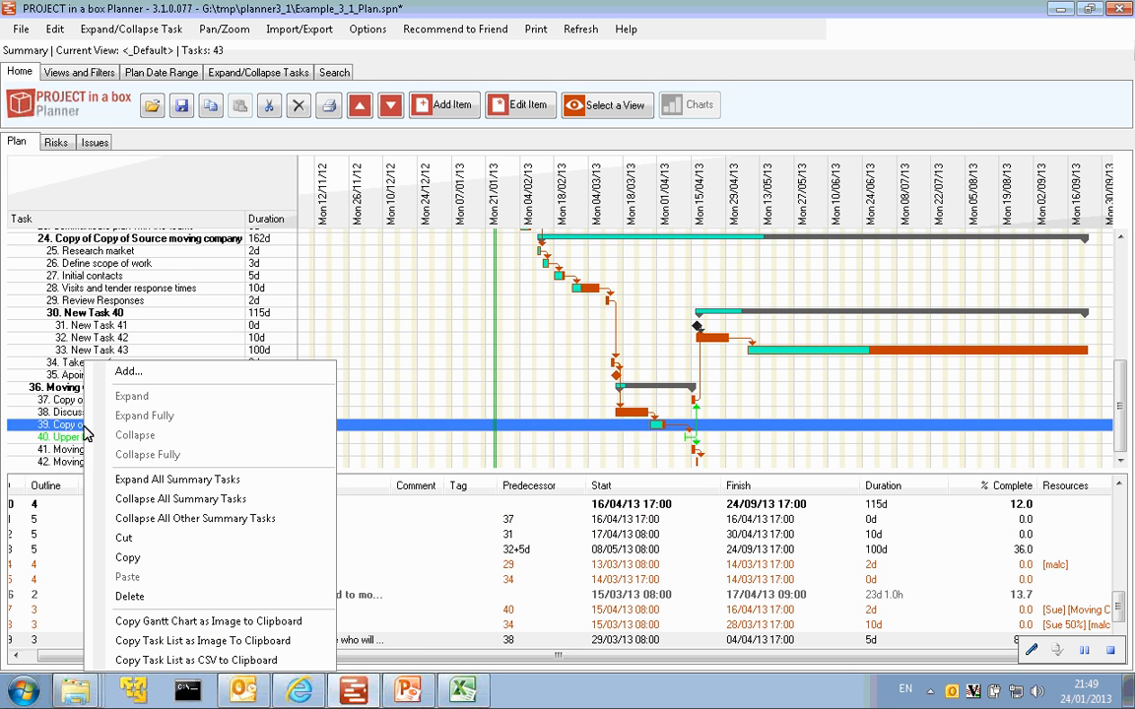
pyautogui.click(135, 562)
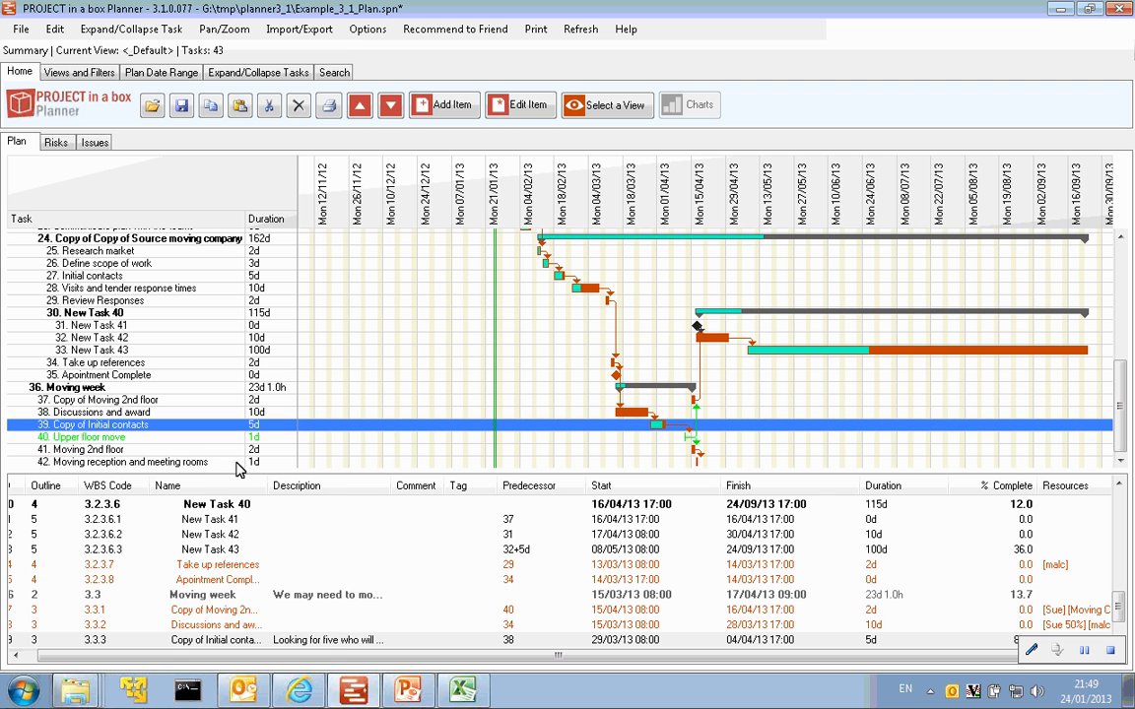
pyautogui.click(167, 463)
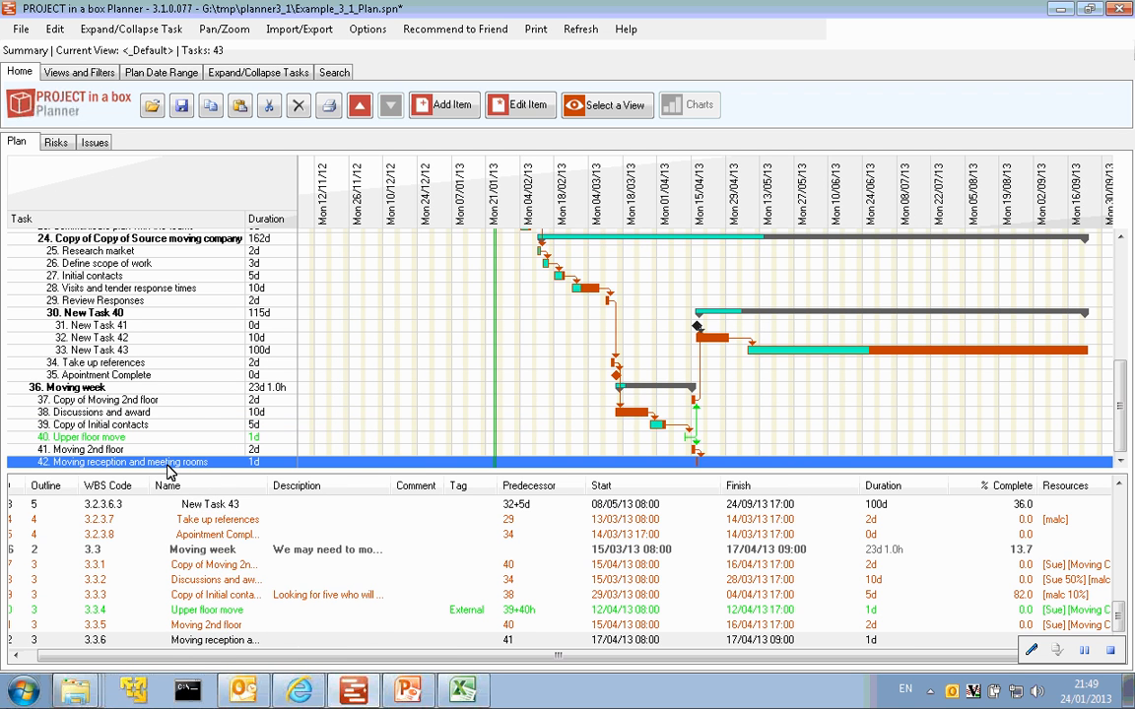
pyautogui.rightClick(168, 463)
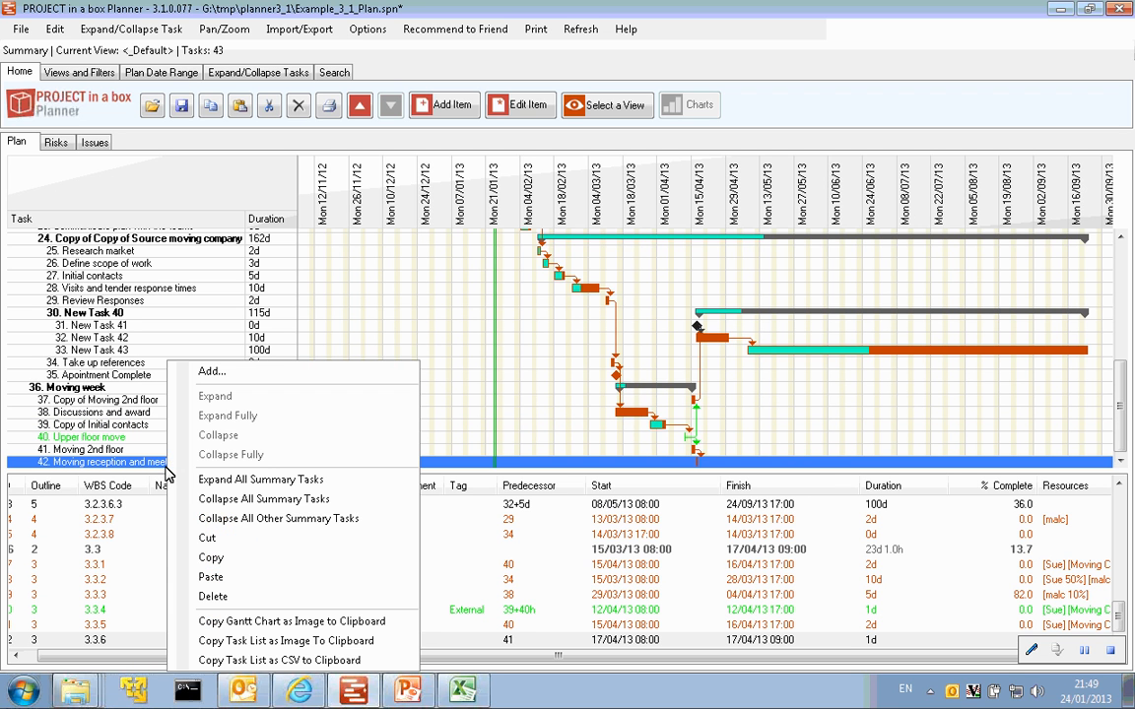
pyautogui.click(218, 579)
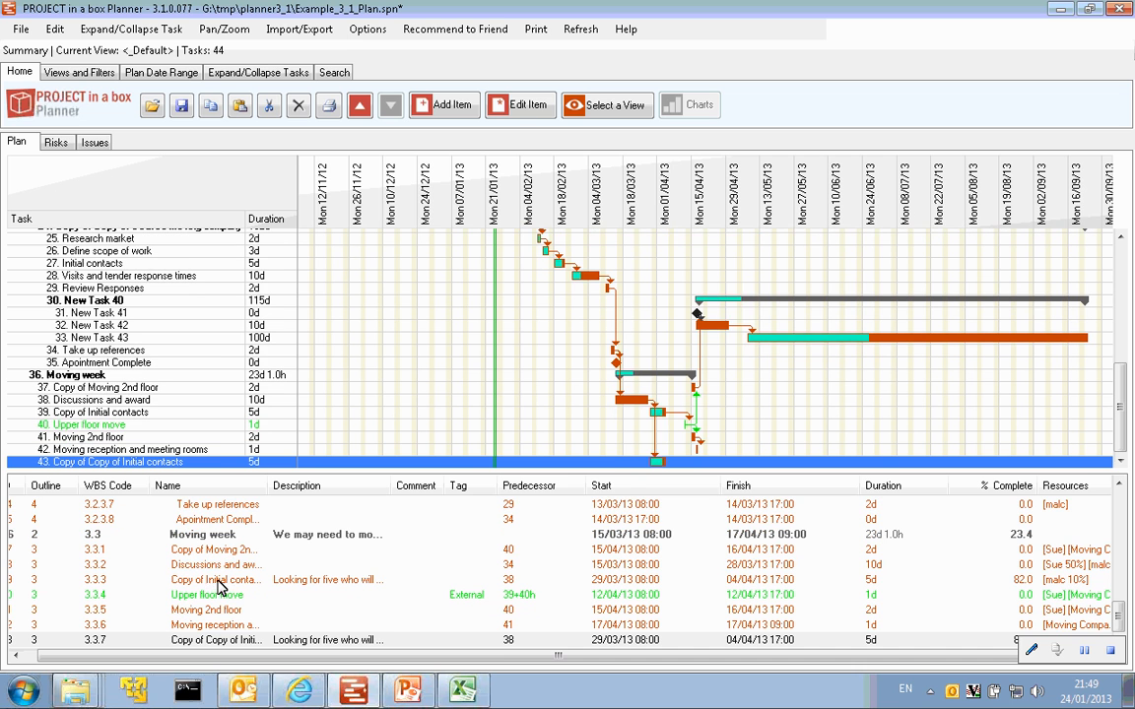
# - Review the resources and general details of the pasted "Copy of Copy of Initial contacts" task and close them without changes
pyautogui.doubleClick(643, 467)
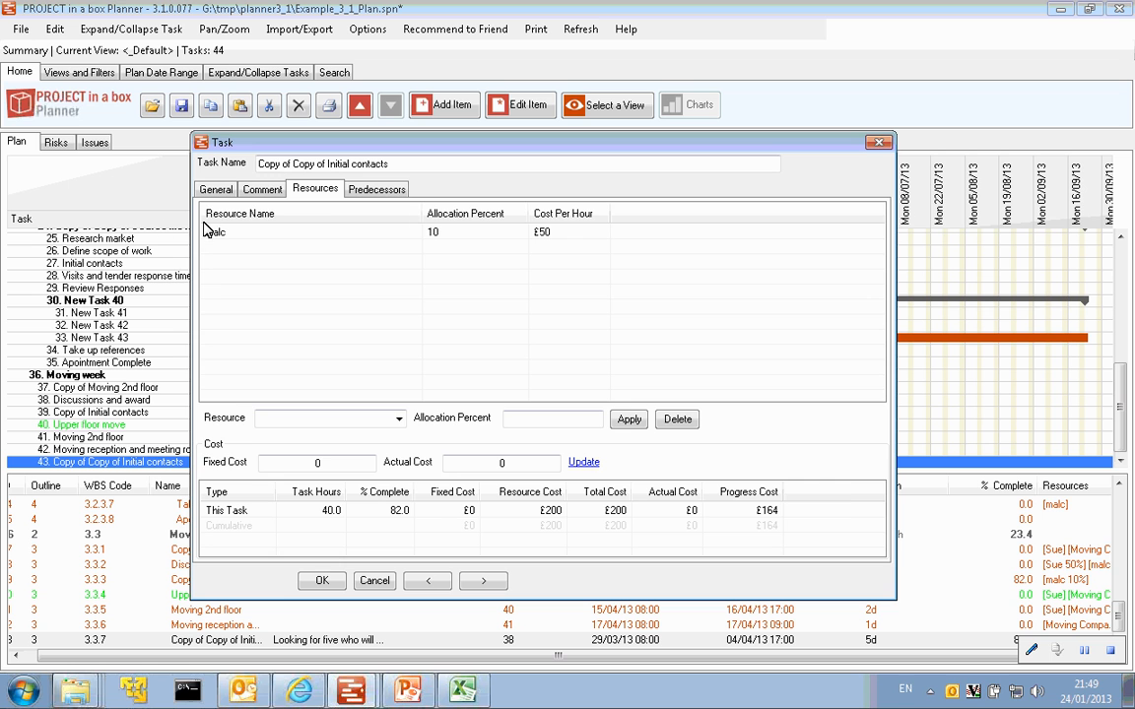
pyautogui.click(216, 189)
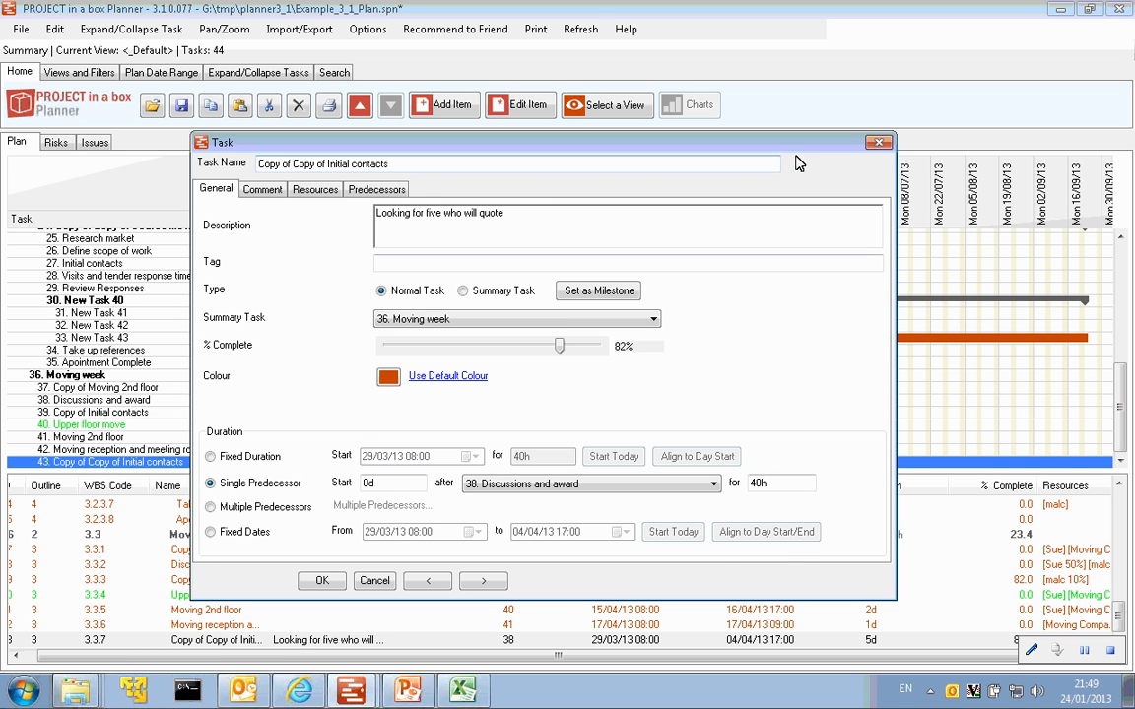
pyautogui.click(879, 141)
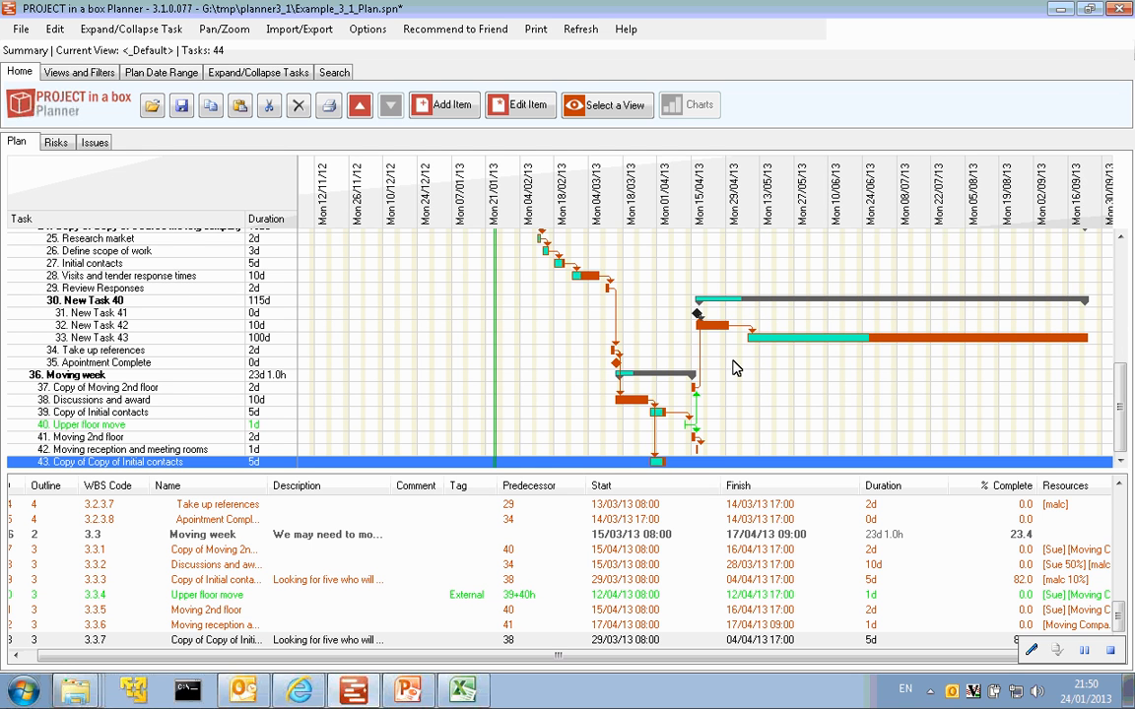
# - Copy the summary task "Source moving company" with its subtasks and paste it after "Discussions and award" in Moving week
pyautogui.scroll(5, 684, 323)
pyautogui.moveTo(1120, 325); pyautogui.dragTo(1128, 291)
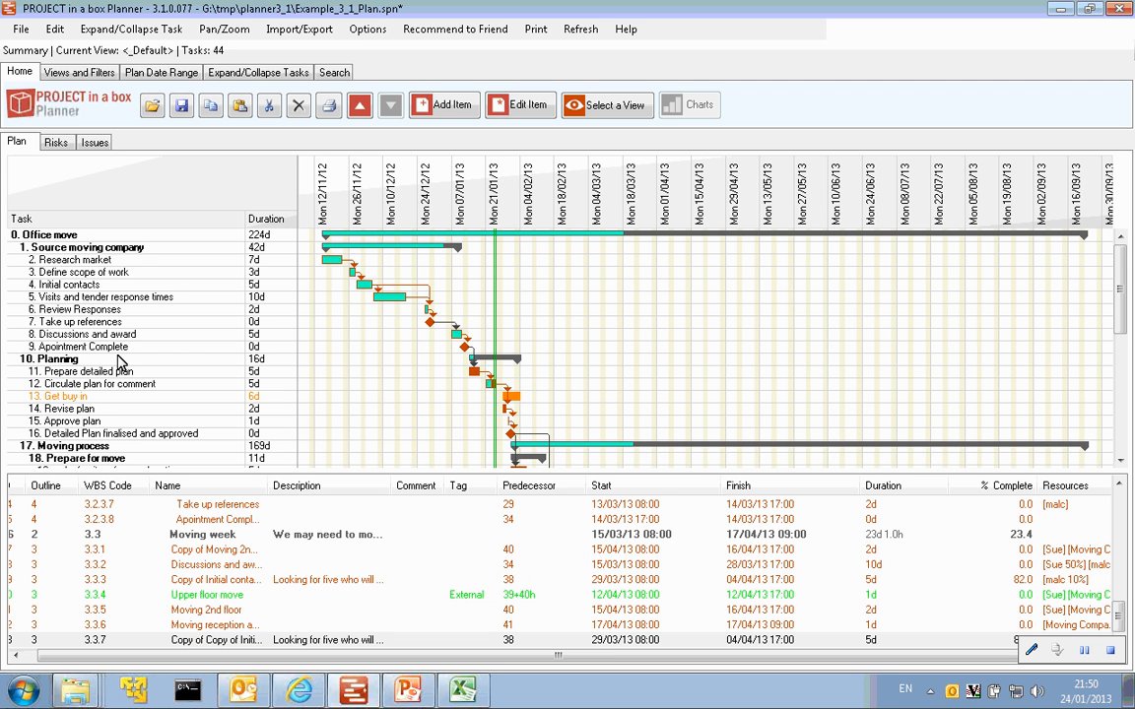
pyautogui.click(60, 364)
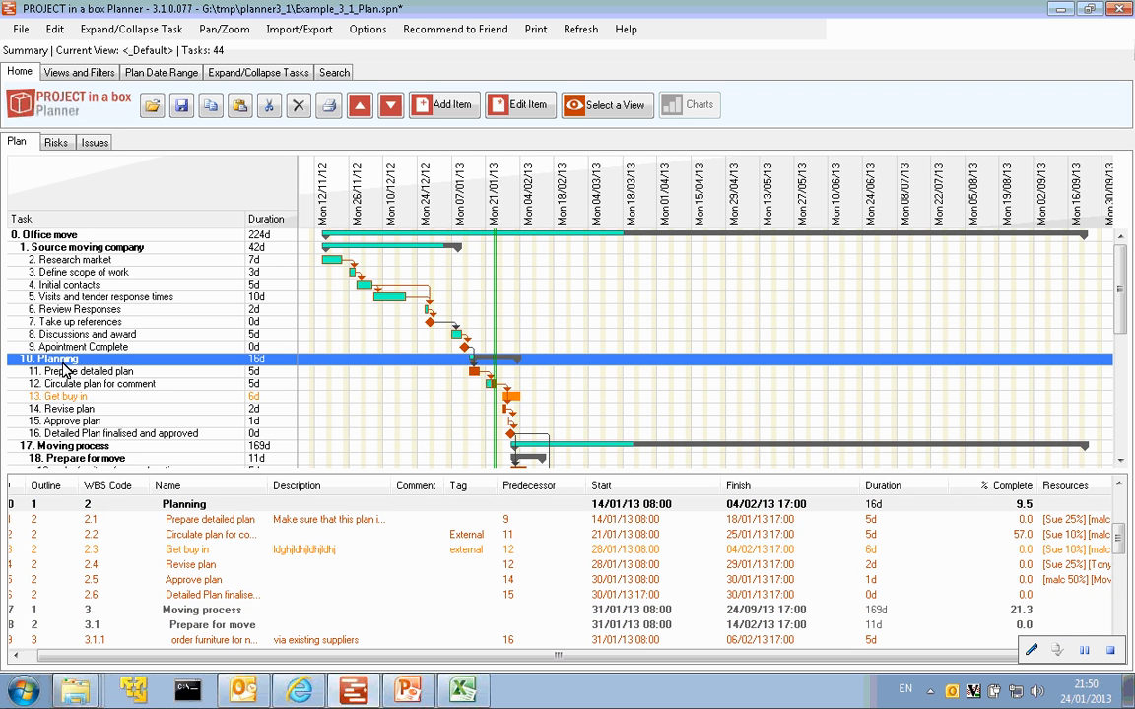
pyautogui.click(82, 250)
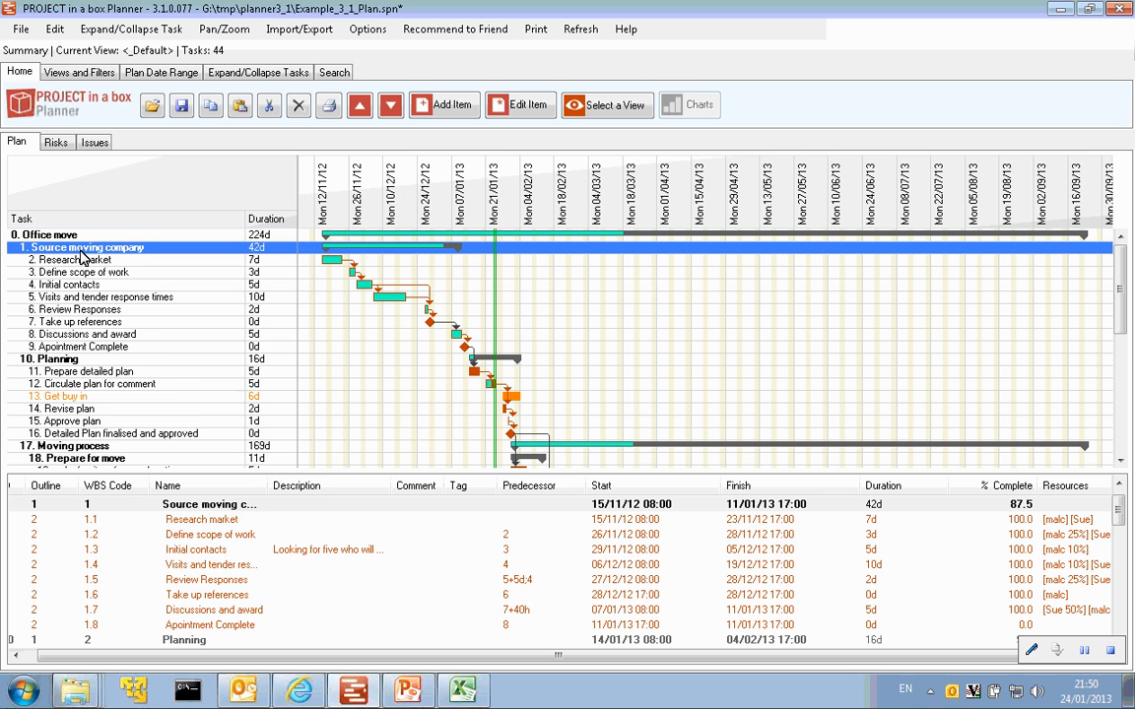
pyautogui.rightClick(82, 252)
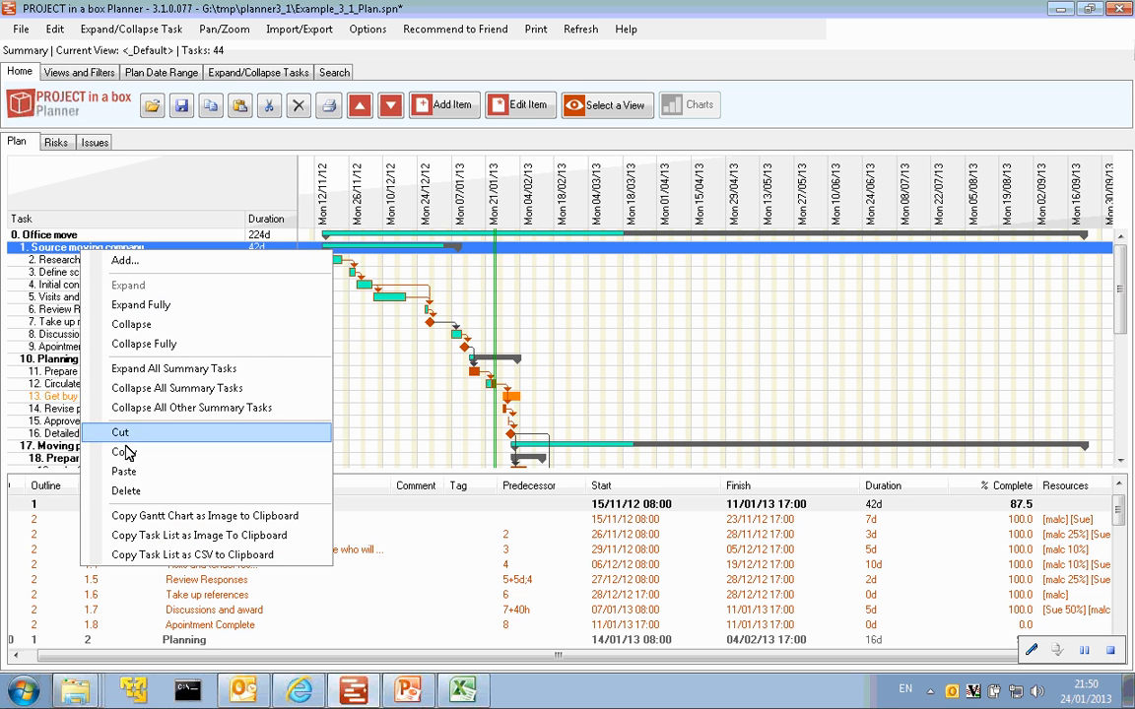
pyautogui.click(630, 370)
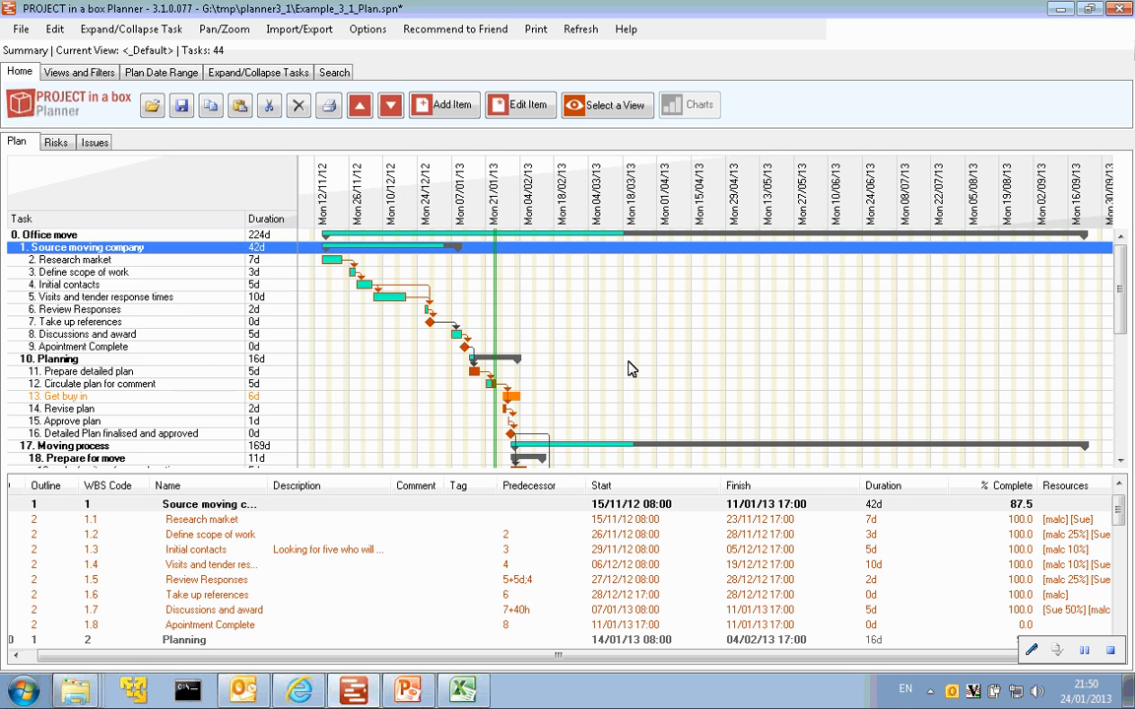
pyautogui.scroll(-8, 630, 369)
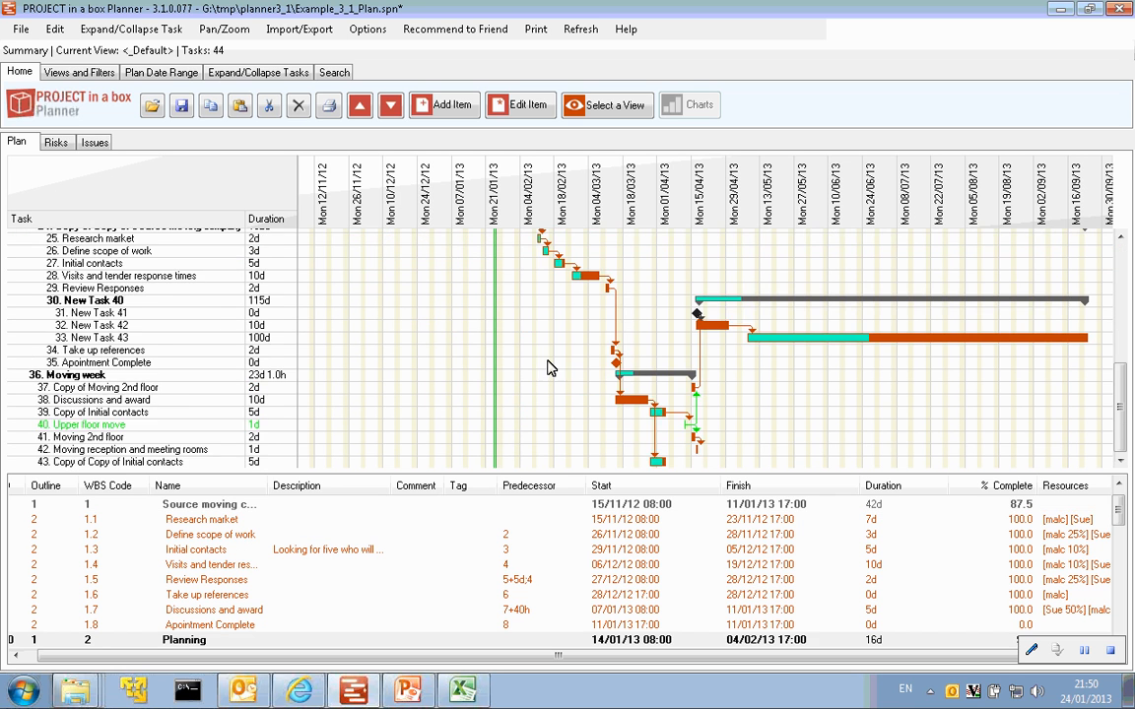
pyautogui.click(77, 402)
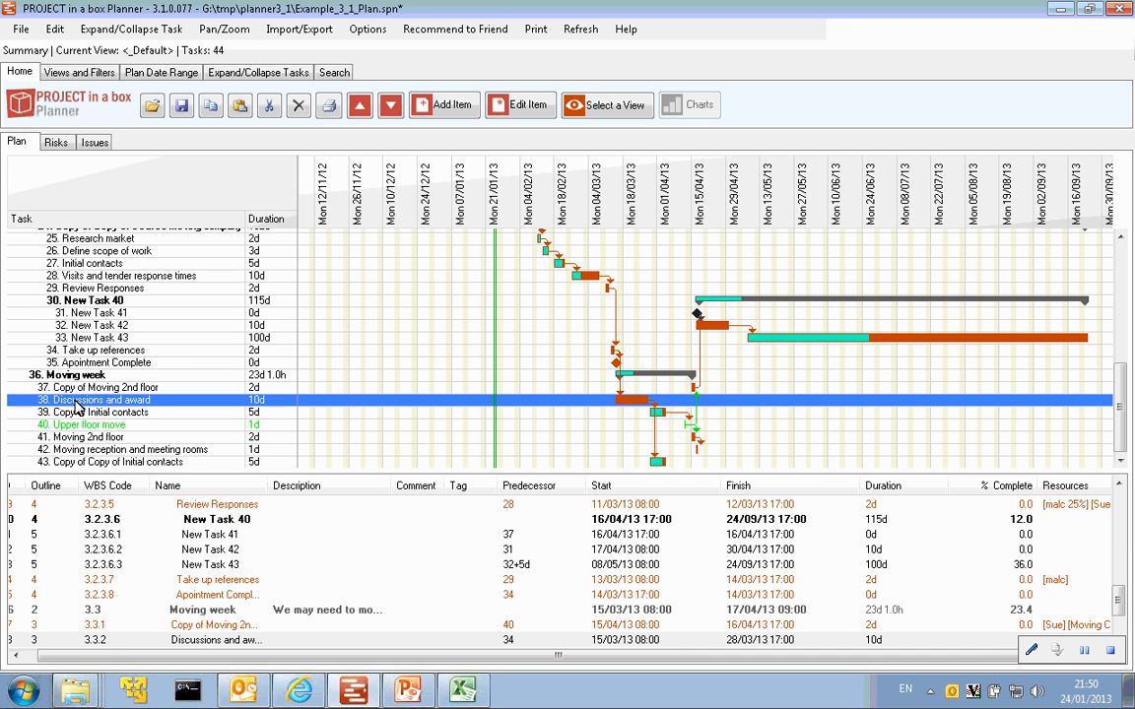
pyautogui.rightClick(76, 403)
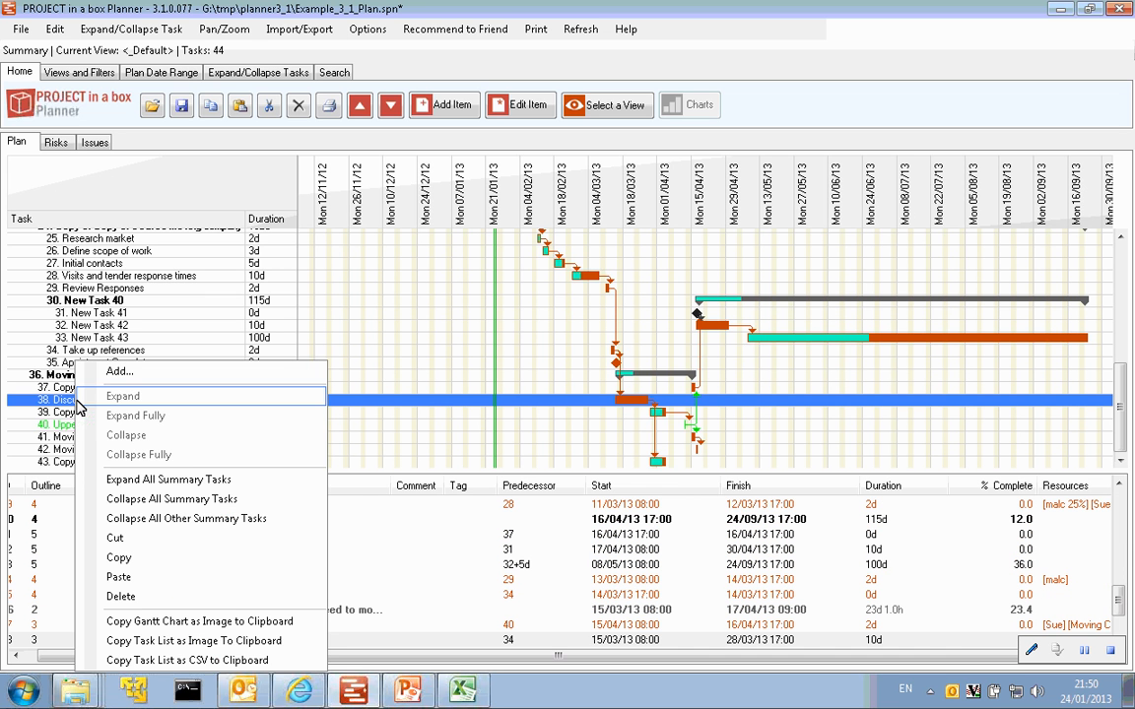
pyautogui.click(118, 581)
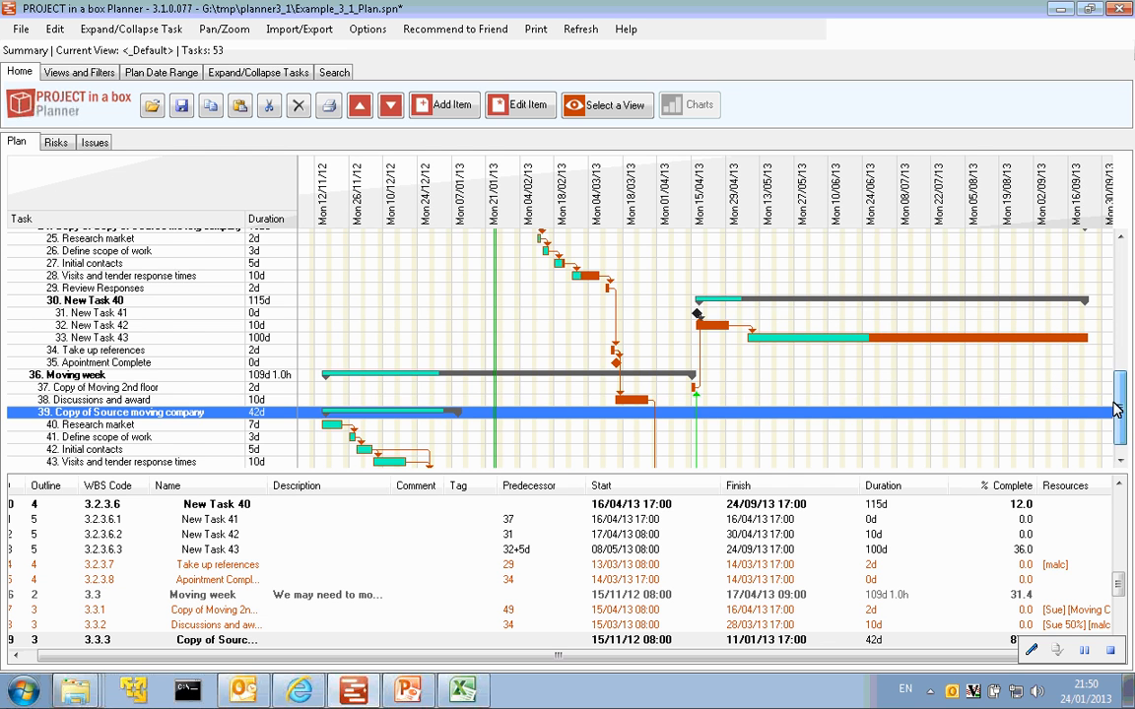
pyautogui.moveTo(1117, 386); pyautogui.dragTo(1116, 425)
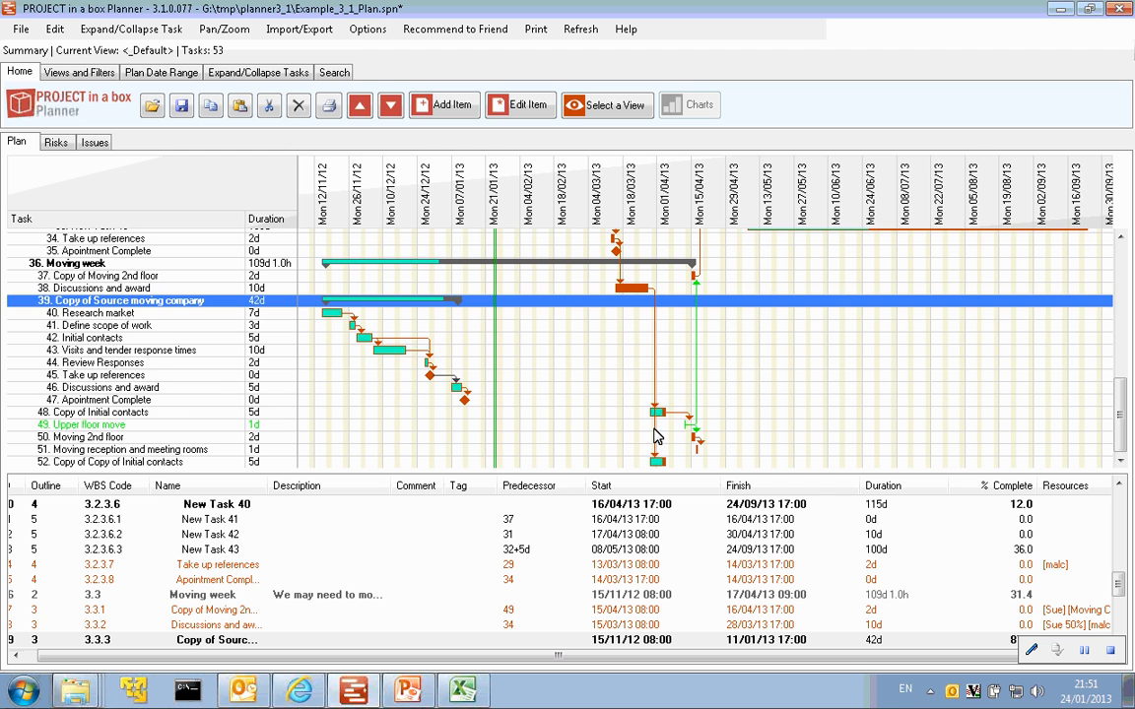
pyautogui.scroll(3, 657, 437)
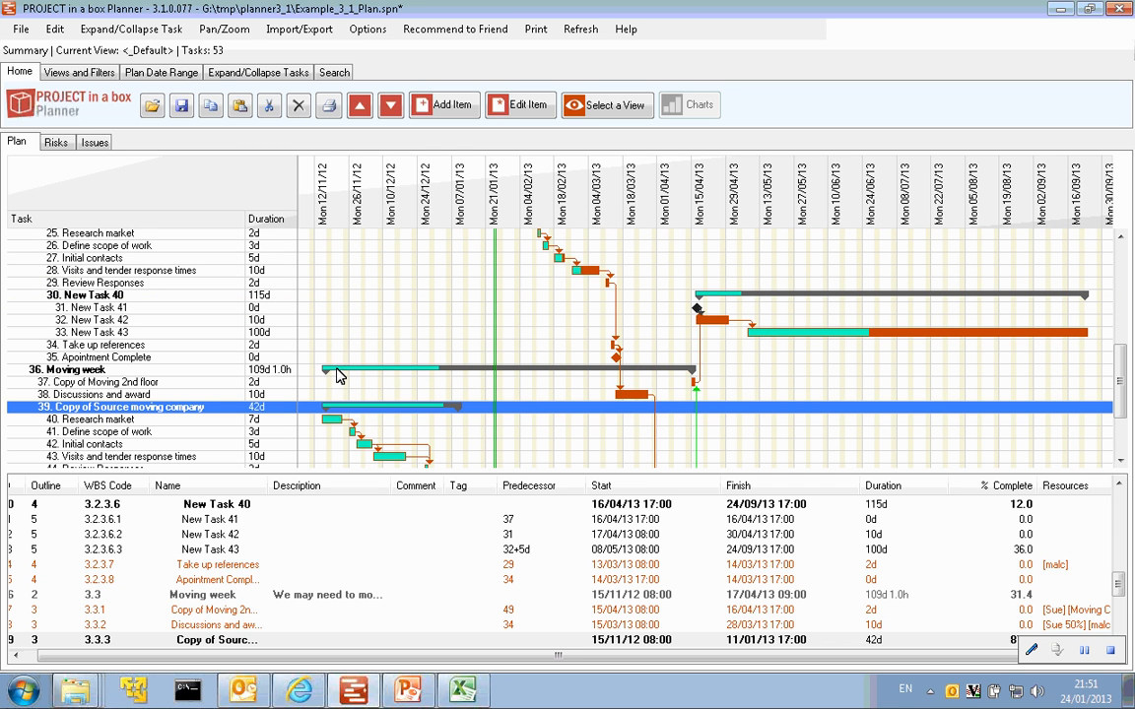